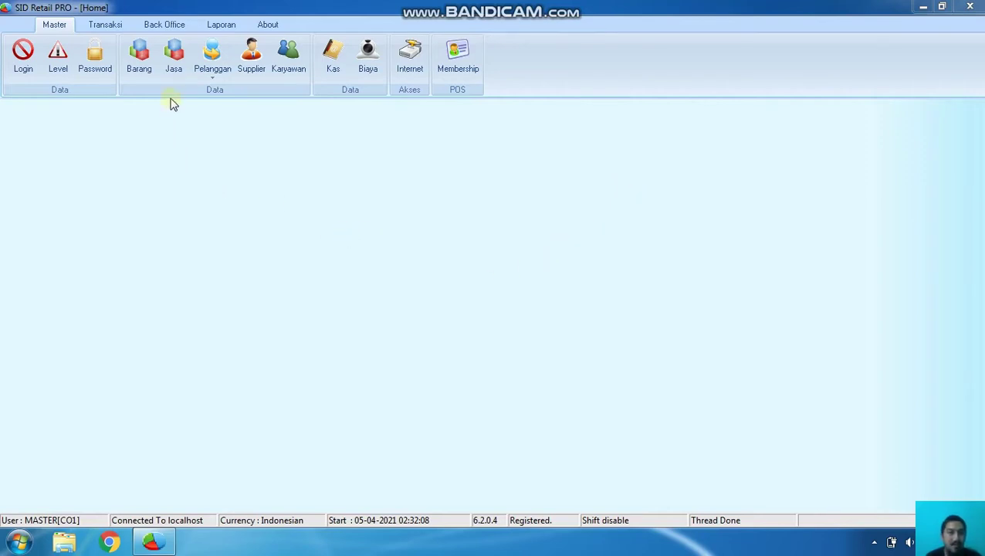
Open the database connection settings and examine the hostname, username, password and port fields
{"action": "left_click", "coordinate": [163, 25]}
{"action": "left_click", "coordinate": [162, 26]}
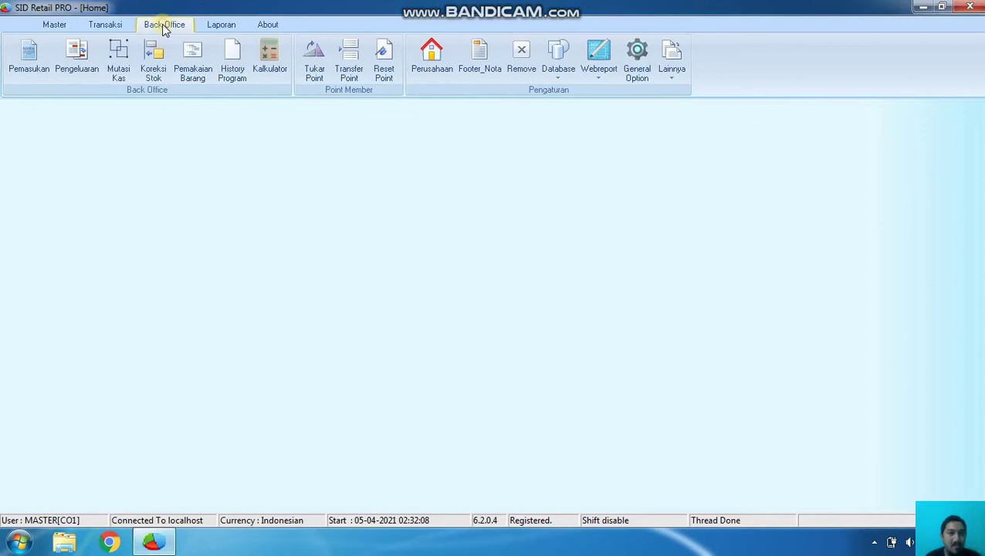
{"action": "left_click", "coordinate": [549, 66]}
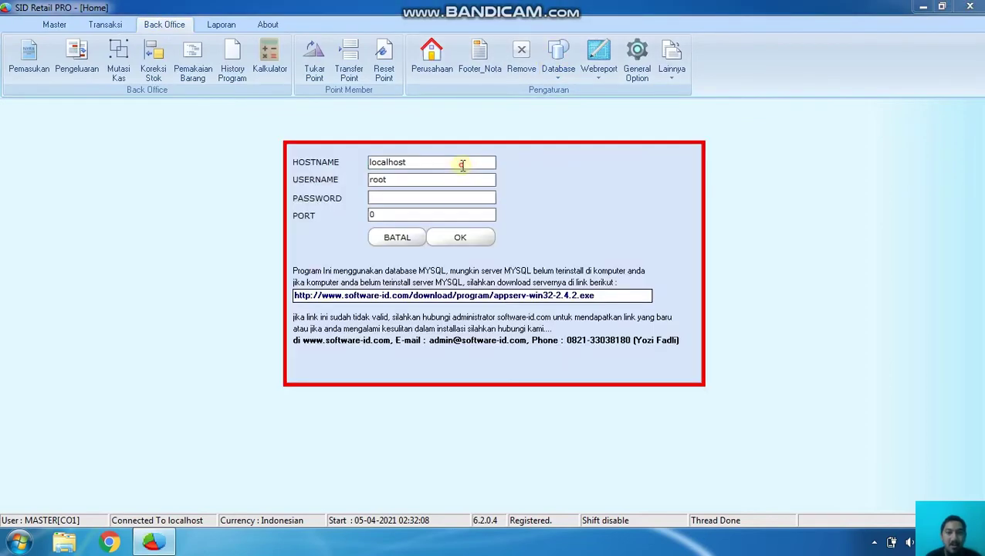
{"action": "double_click", "coordinate": [393, 163]}
{"action": "double_click", "coordinate": [393, 180]}
{"action": "left_click", "coordinate": [392, 197]}
{"action": "left_click", "coordinate": [392, 215]}
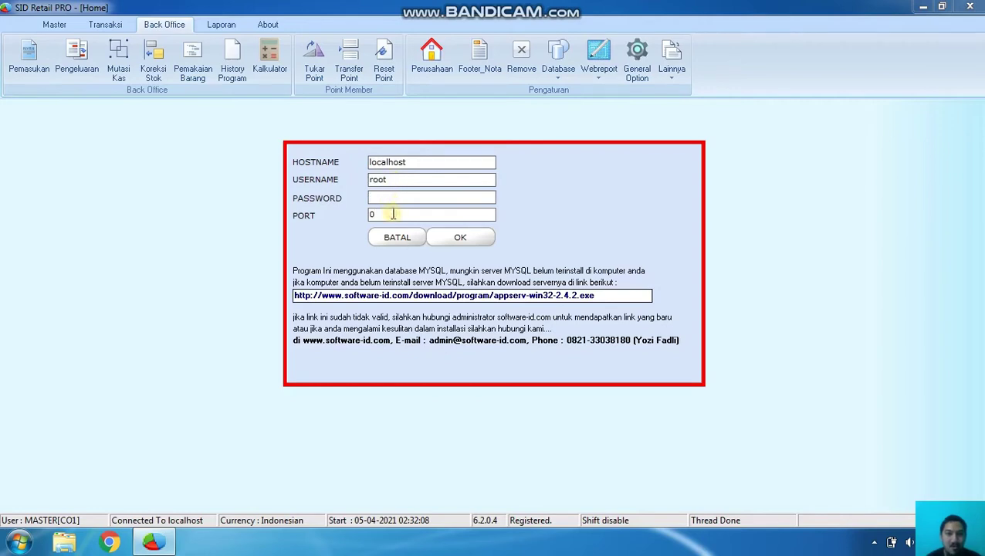
{"action": "left_click", "coordinate": [405, 162]}
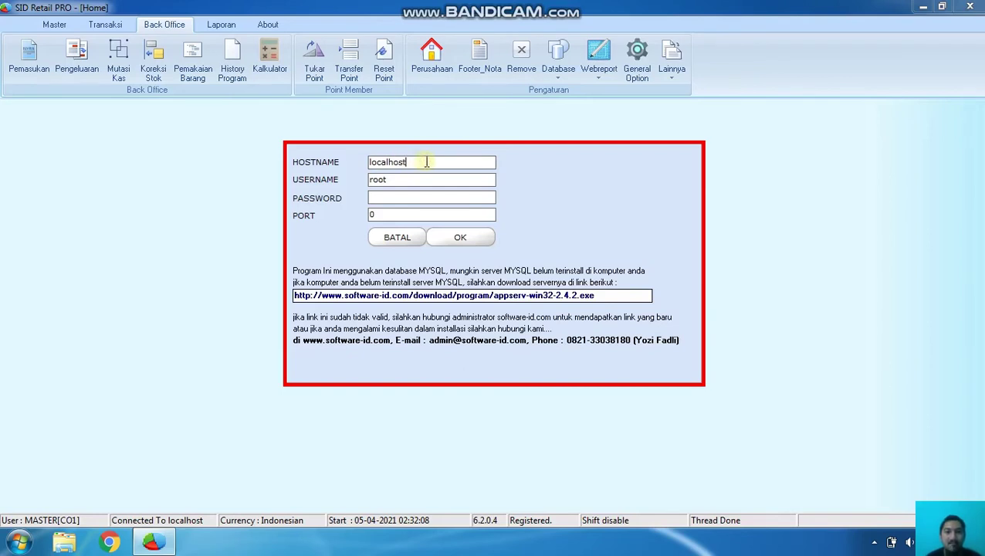
Accept the database connection settings with hostname localhost and log in as the MASTER user
{"action": "left_click", "coordinate": [483, 238]}
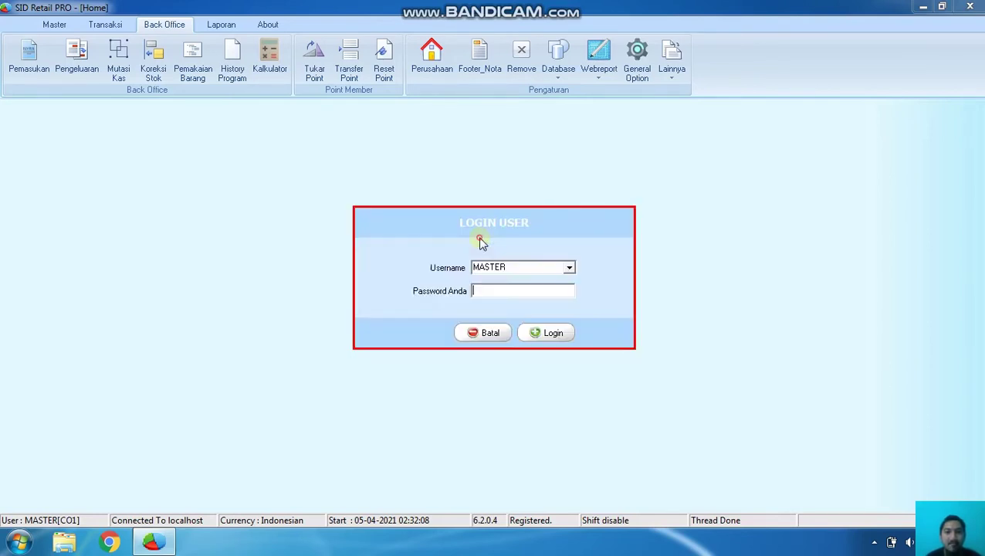
{"action": "left_click", "coordinate": [550, 335]}
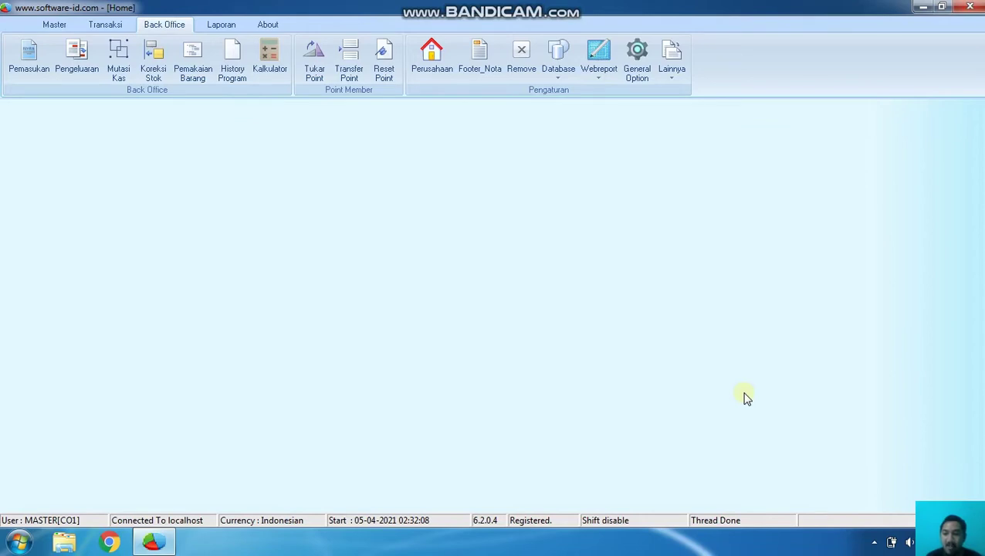
Open the Internet Protocol Version 4 (TCP/IPv4) properties of the active D-Link_DIR-600M wireless connection in Windows
{"action": "left_click", "coordinate": [872, 543]}
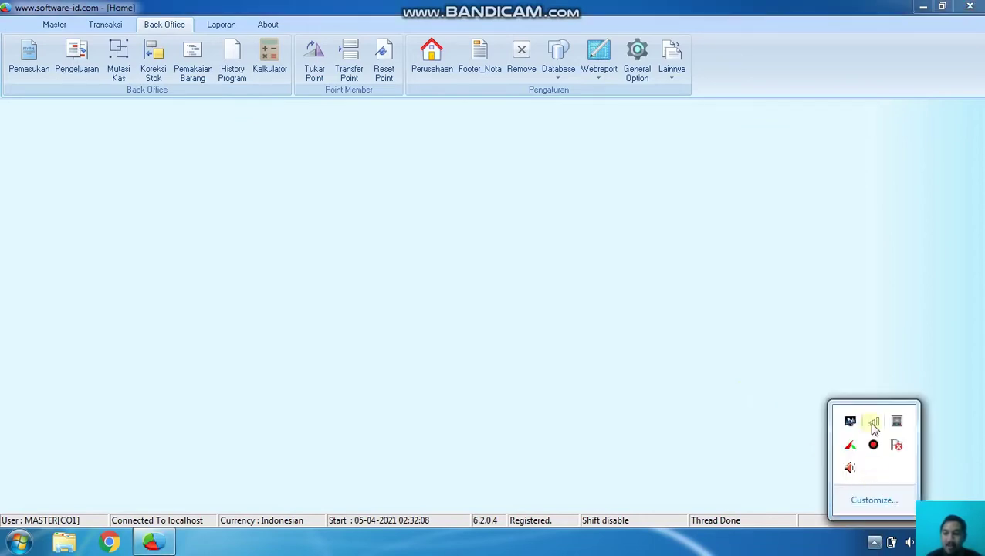
{"action": "left_click", "coordinate": [873, 423]}
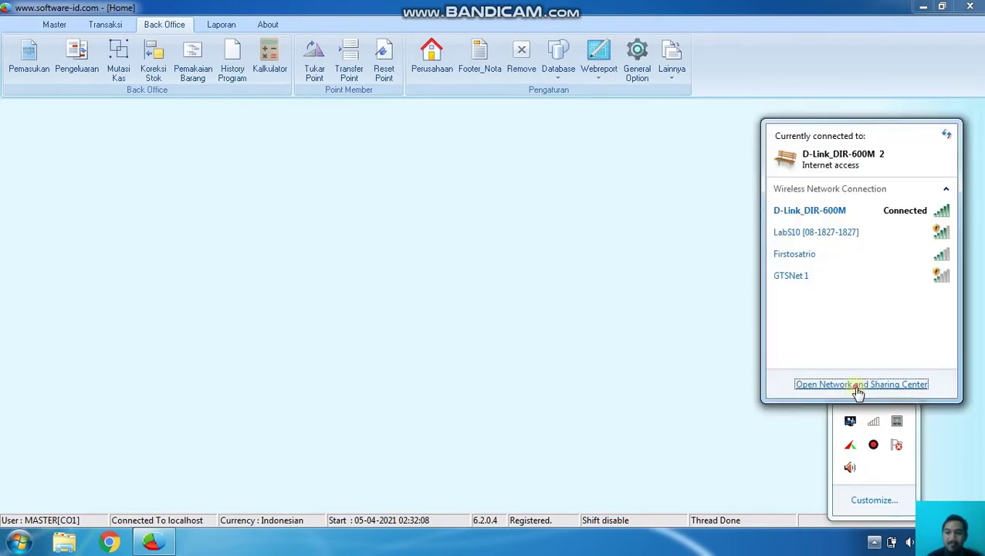
{"action": "left_click", "coordinate": [857, 385]}
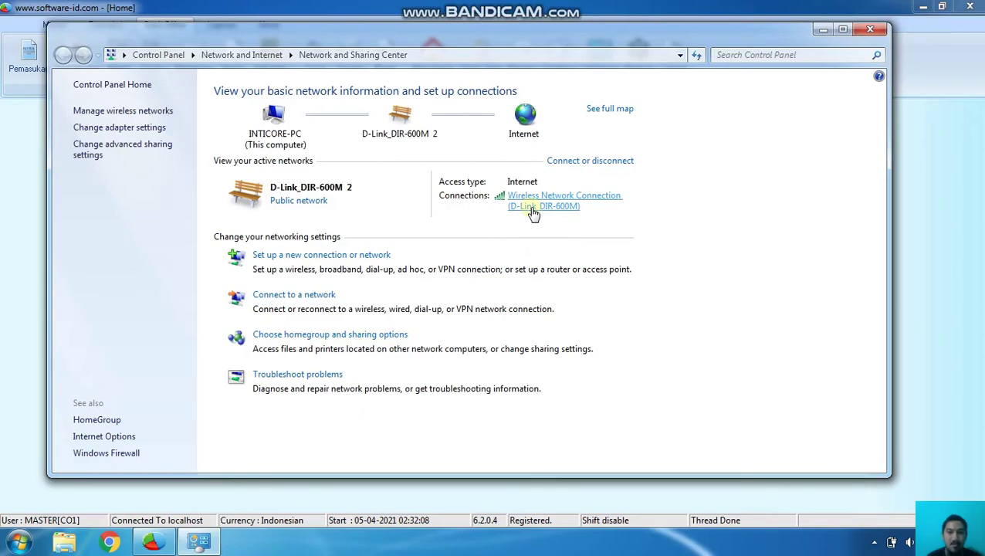
{"action": "left_click", "coordinate": [533, 208]}
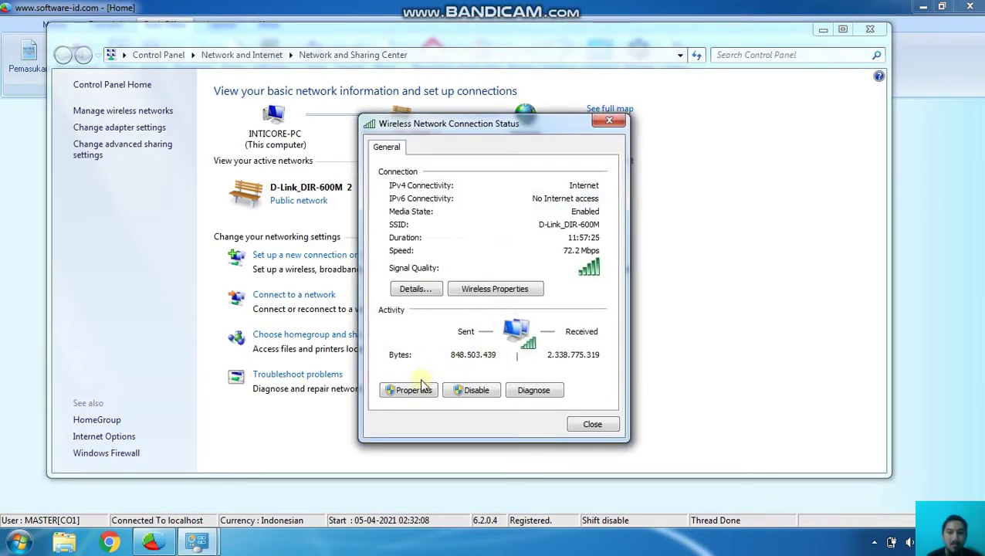
{"action": "left_click", "coordinate": [415, 392]}
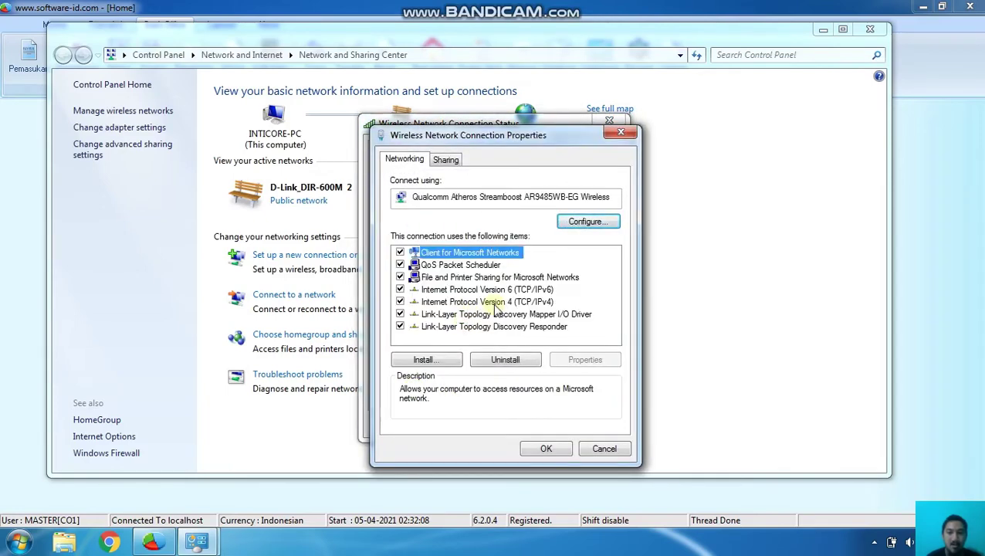
{"action": "left_click", "coordinate": [494, 303]}
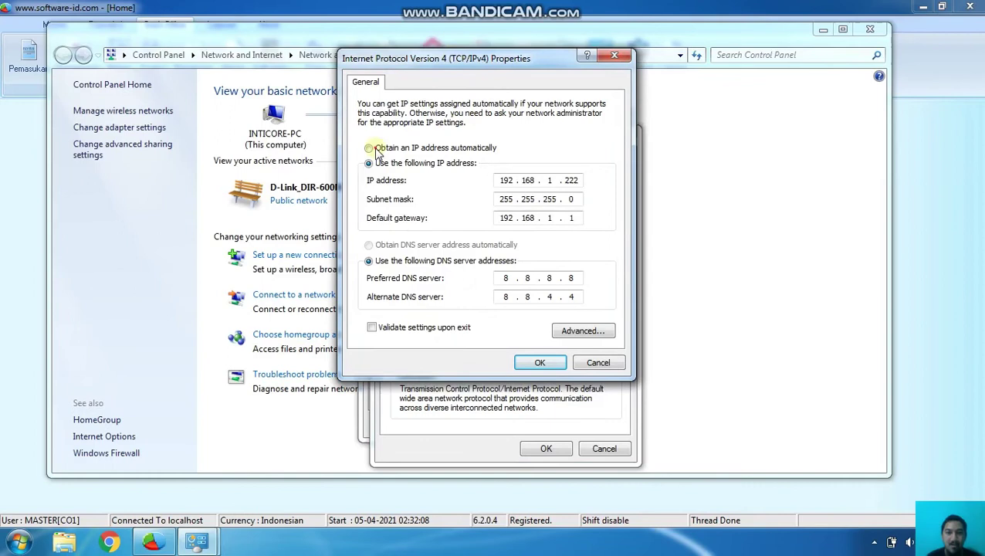
Switch the IPv4 configuration to a manually specified address and set the IP address to 192.168.1.222
{"action": "left_click", "coordinate": [370, 148]}
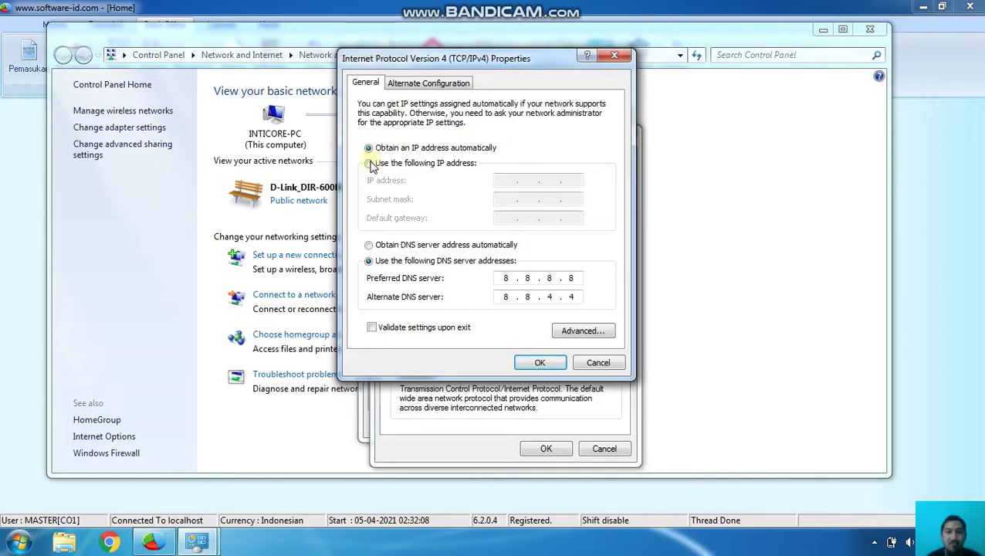
{"action": "left_click", "coordinate": [369, 164]}
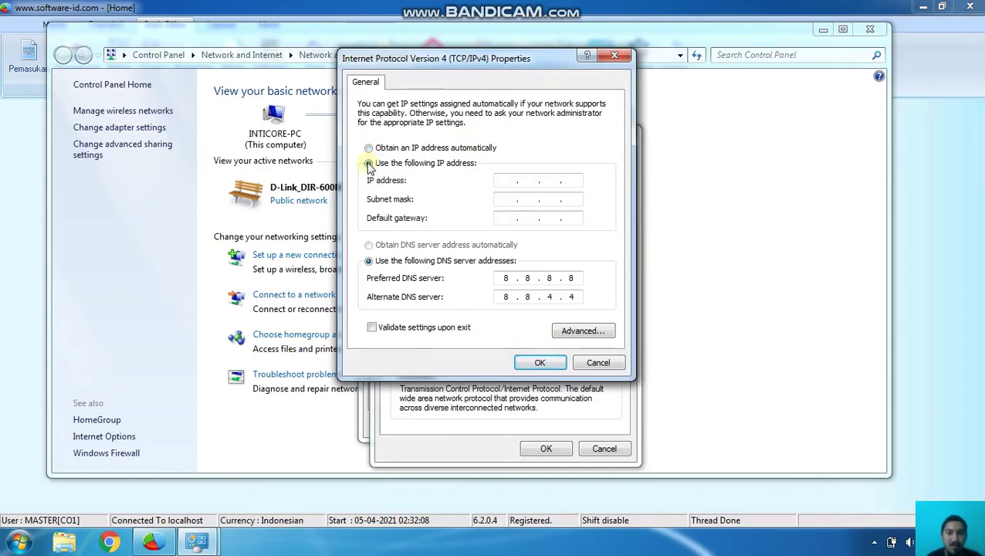
{"action": "left_click", "coordinate": [500, 181]}
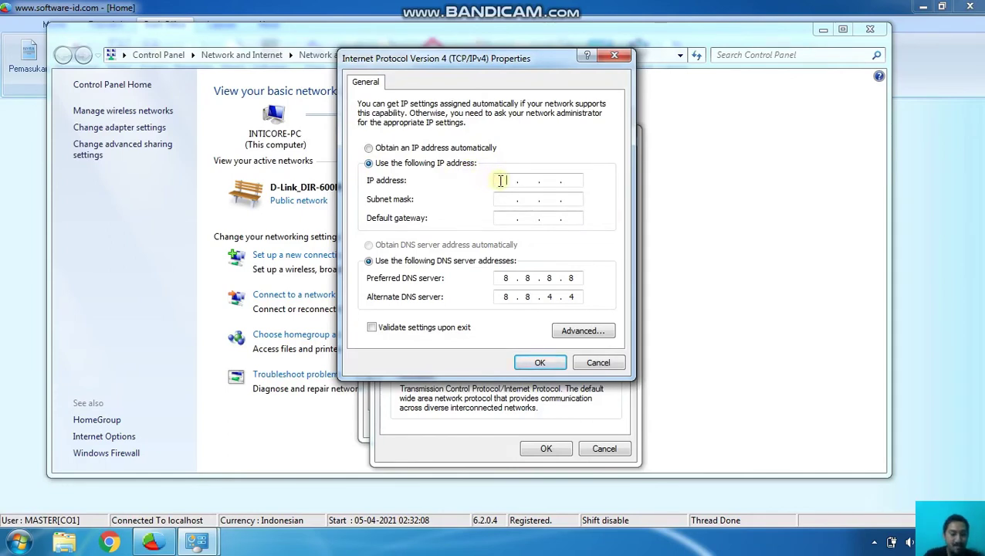
{"action": "type", "text": "192 . "}
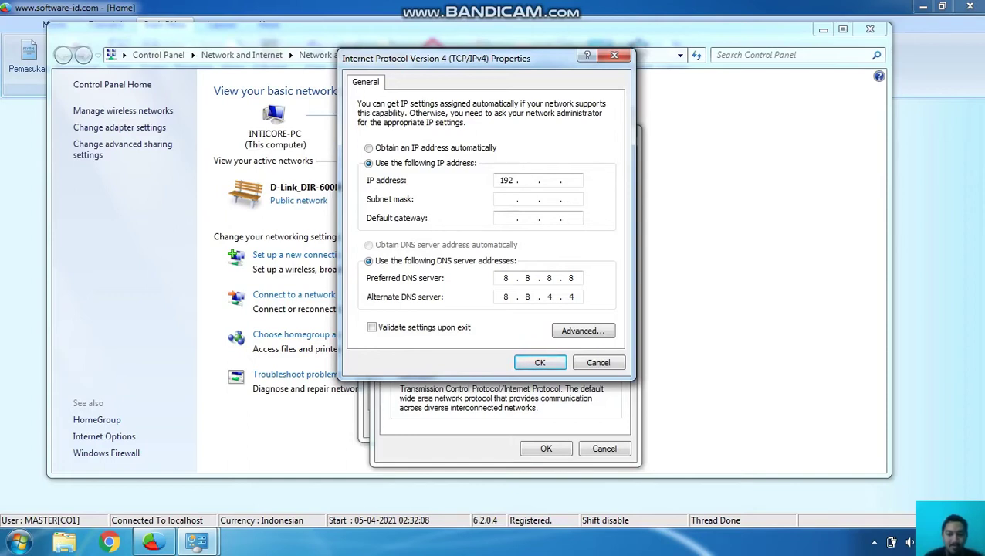
{"action": "type", "text": "168 . "}
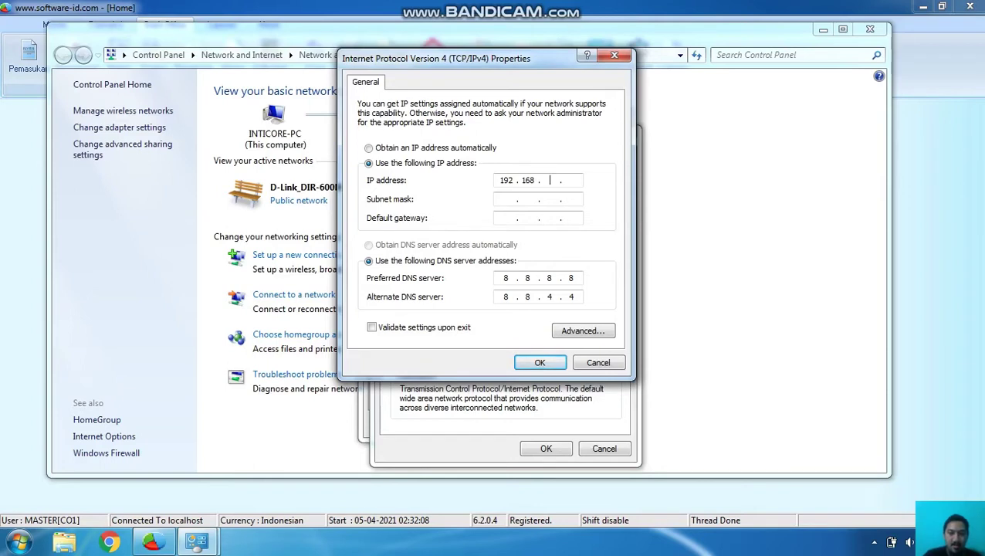
{"action": "type", "text": "1"}
{"action": "left_click", "coordinate": [563, 182]}
{"action": "type", "text": "222"}
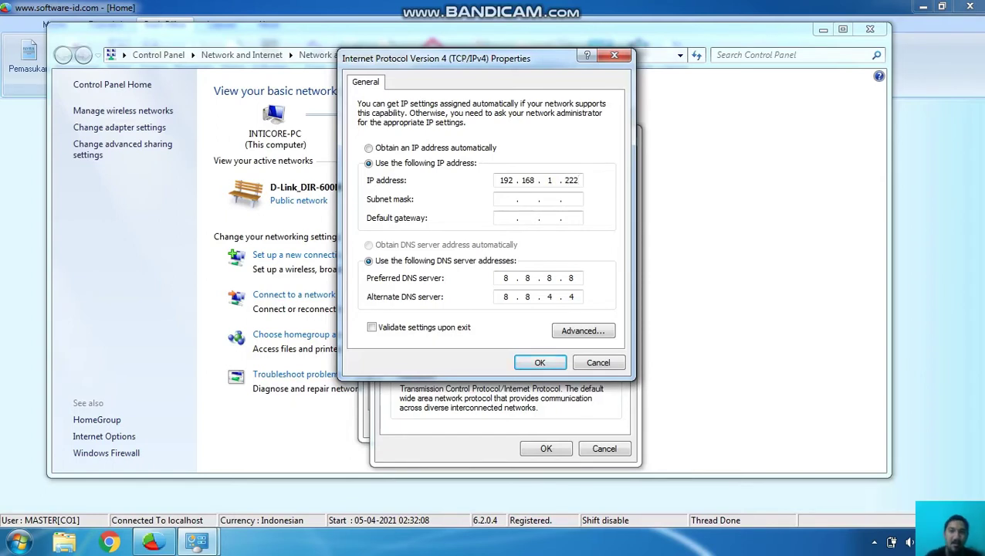
Fill in the subnet mask 255.255.255.0 and set the default gateway to 192.168.1.1
{"action": "left_click", "coordinate": [510, 199]}
{"action": "left_click", "coordinate": [507, 218]}
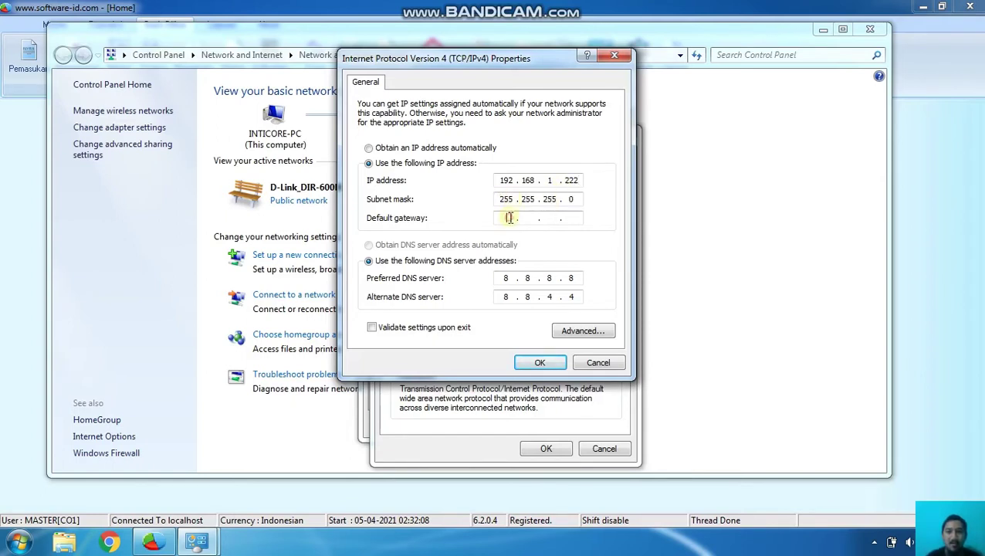
{"action": "type", "text": "1"}
{"action": "type", "text": "92 . "}
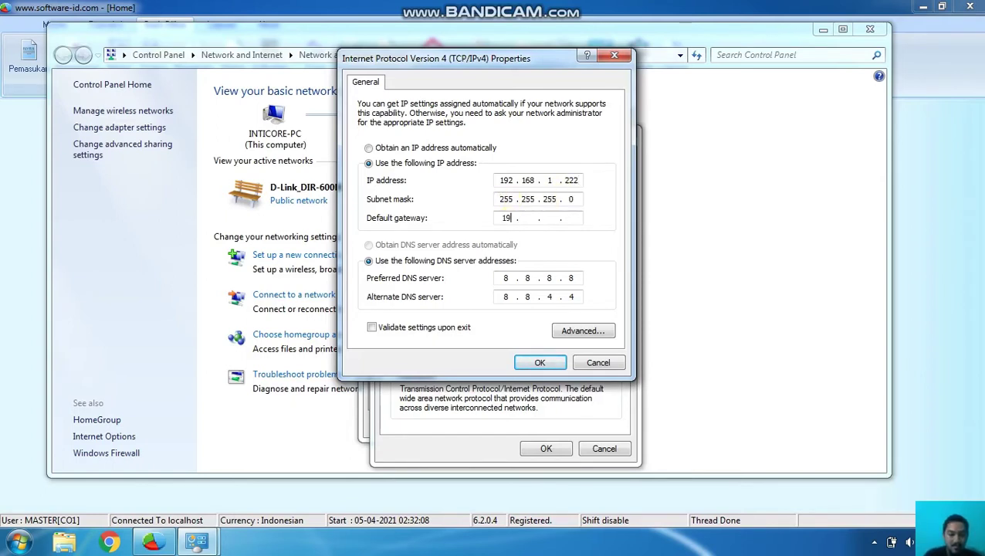
{"action": "type", "text": "168 . 1 . 1"}
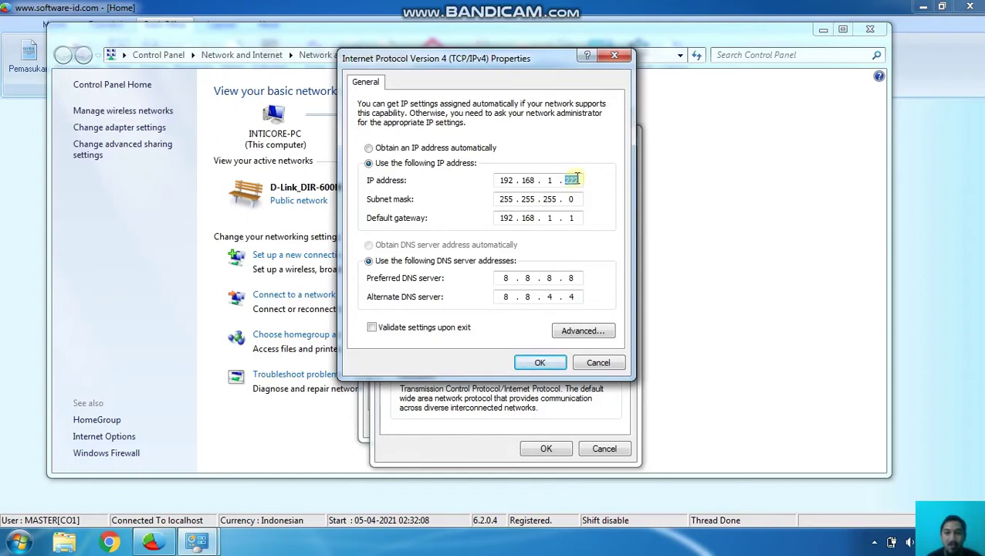
Re-enter 222 as the last octet of the static IP address
{"action": "left_click", "coordinate": [580, 179]}
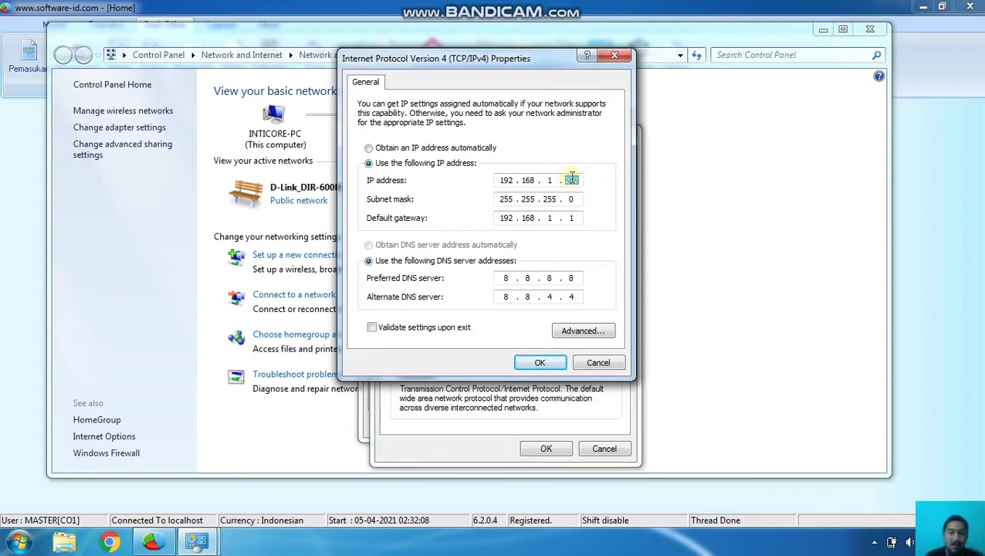
{"action": "type", "text": "2"}
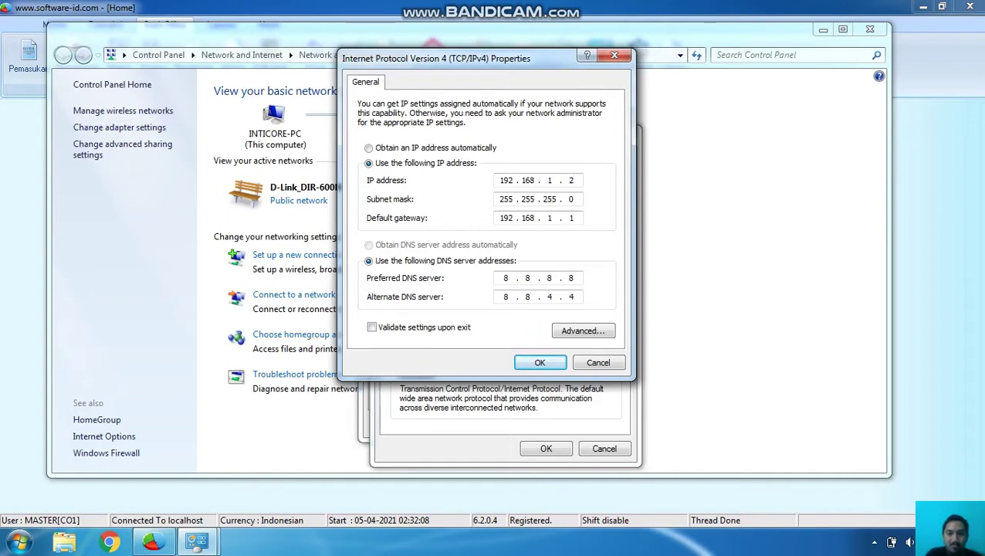
{"action": "type", "text": "22"}
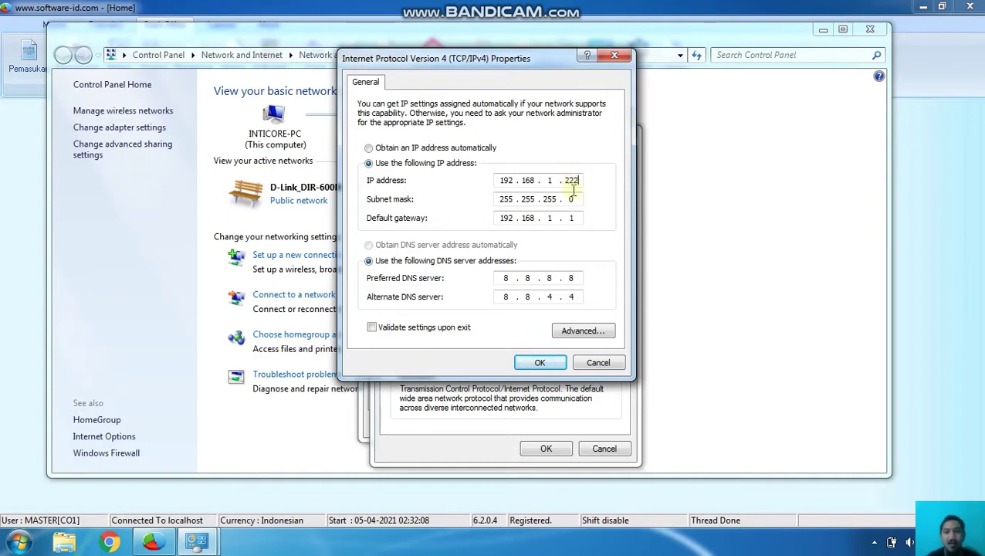
Save the IPv4 configuration despite the multiple-gateway warning and close all the network settings windows
{"action": "left_click", "coordinate": [535, 363]}
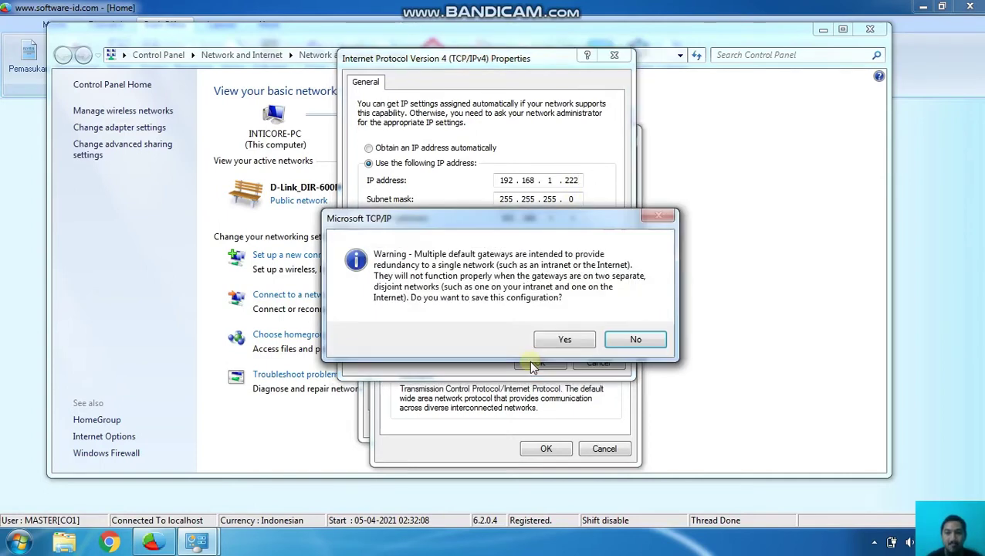
{"action": "left_click", "coordinate": [562, 338]}
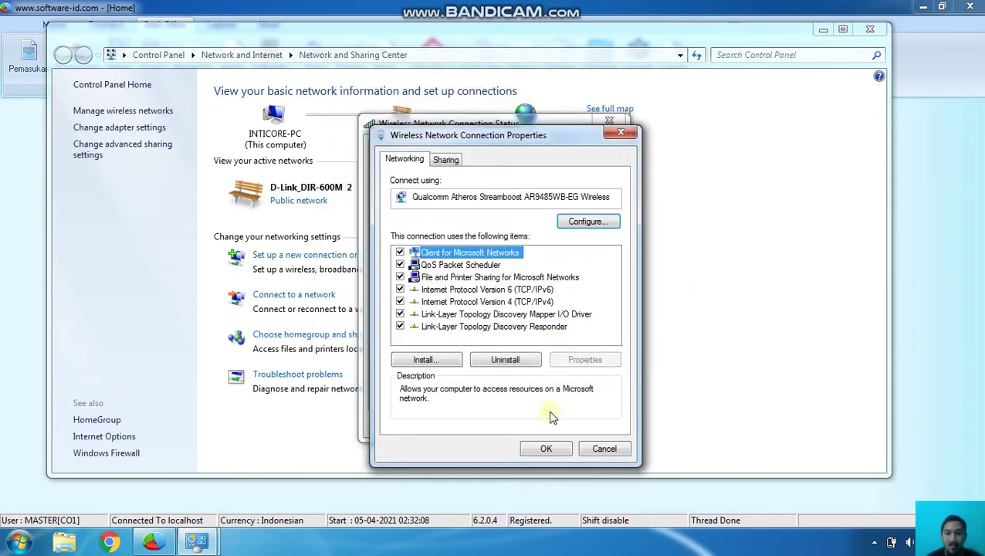
{"action": "left_click", "coordinate": [546, 447]}
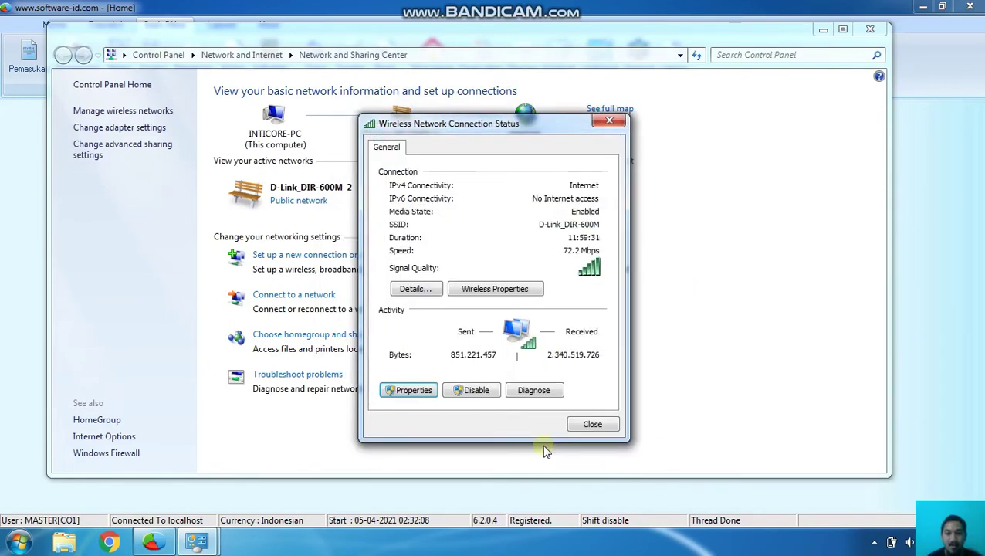
{"action": "left_click", "coordinate": [589, 426]}
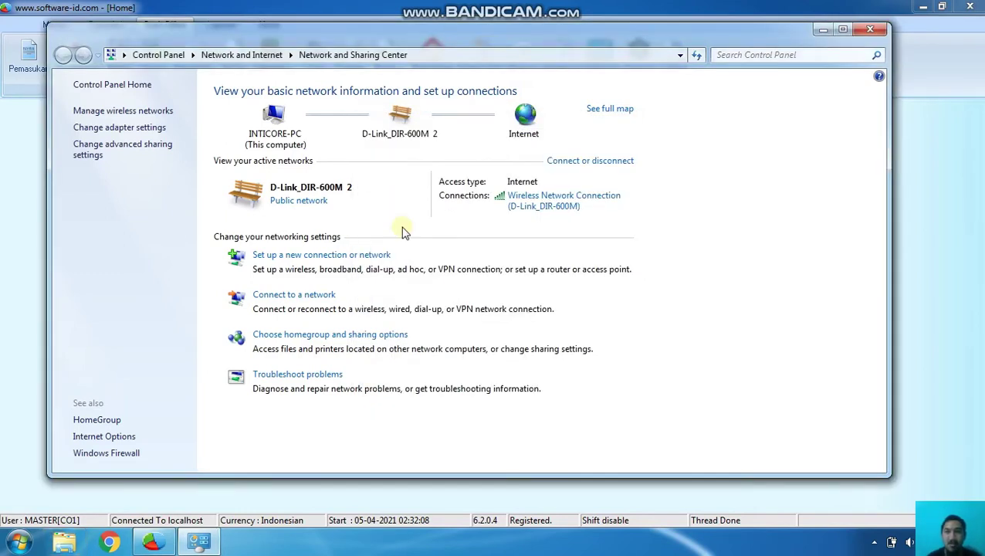
{"action": "key", "text": "alt+F4"}
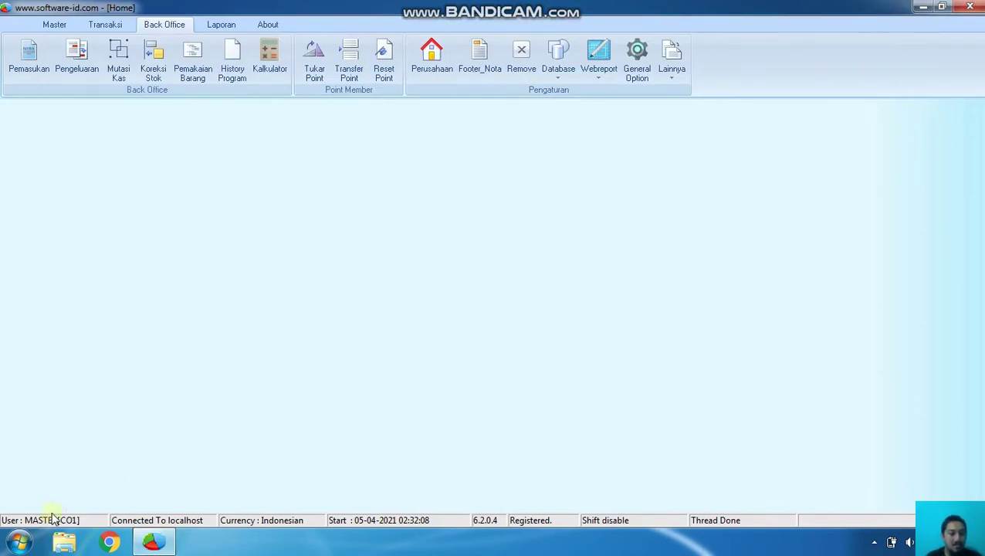
Run ipconfig in a Windows Command Prompt and check the wireless adapter's IPv4 address in its output
{"action": "left_click", "coordinate": [26, 544]}
{"action": "type", "text": "cmd"}
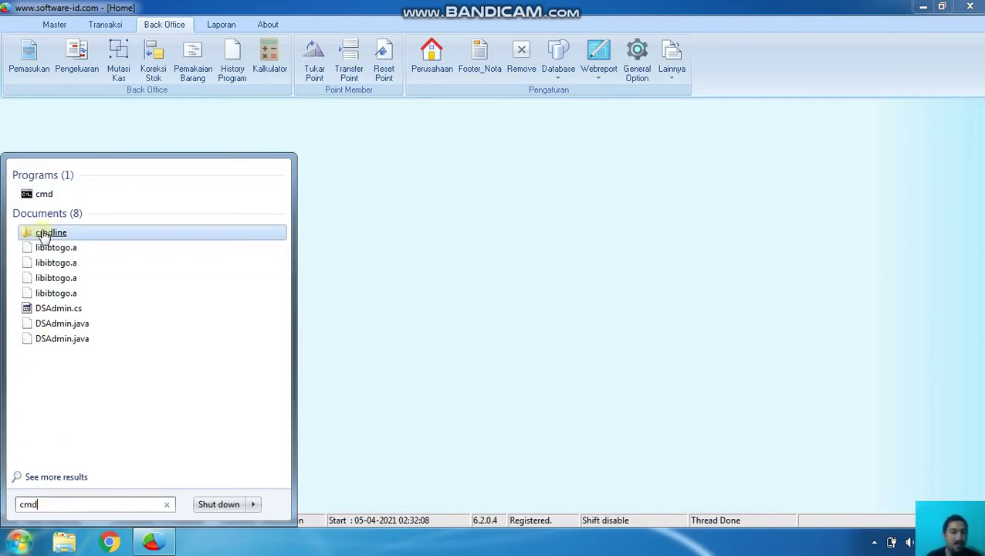
{"action": "left_click", "coordinate": [46, 197]}
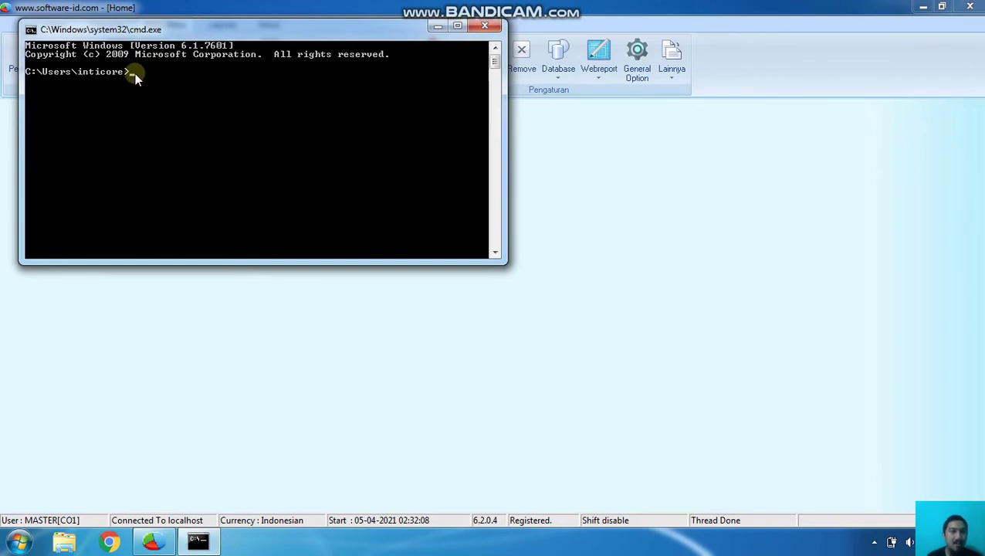
{"action": "left_click_drag", "start_coordinate": [166, 37], "coordinate": [291, 120]}
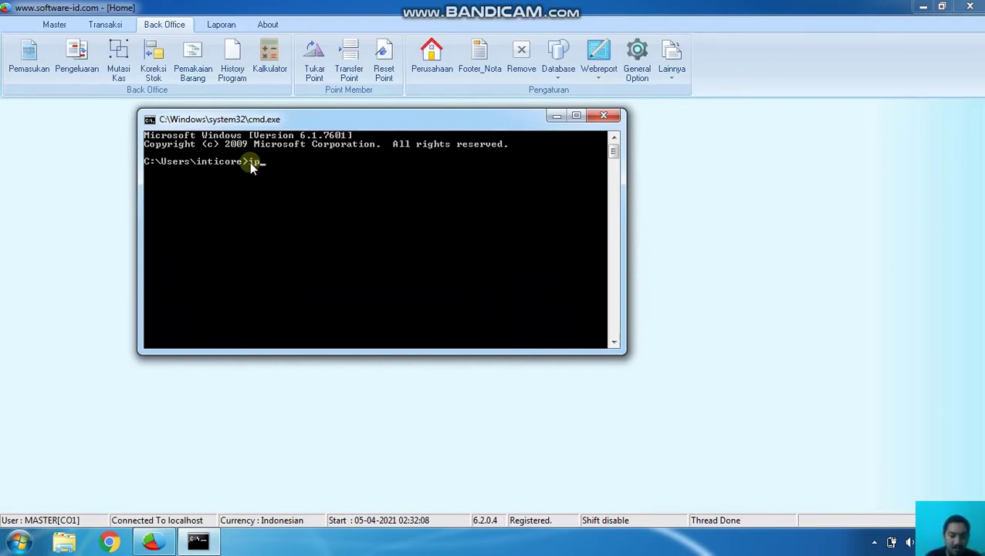
{"action": "type", "text": "onfig"}
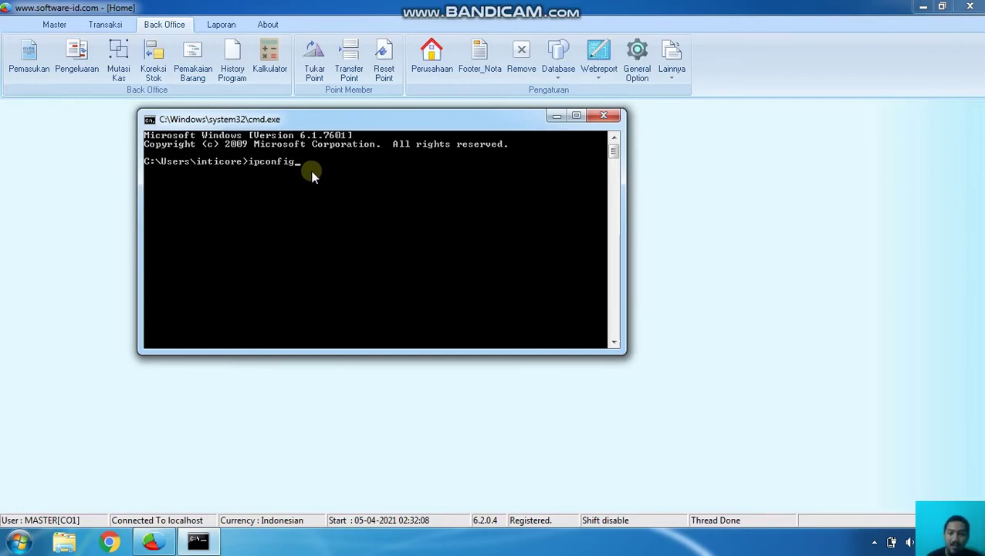
{"action": "key", "text": "Return"}
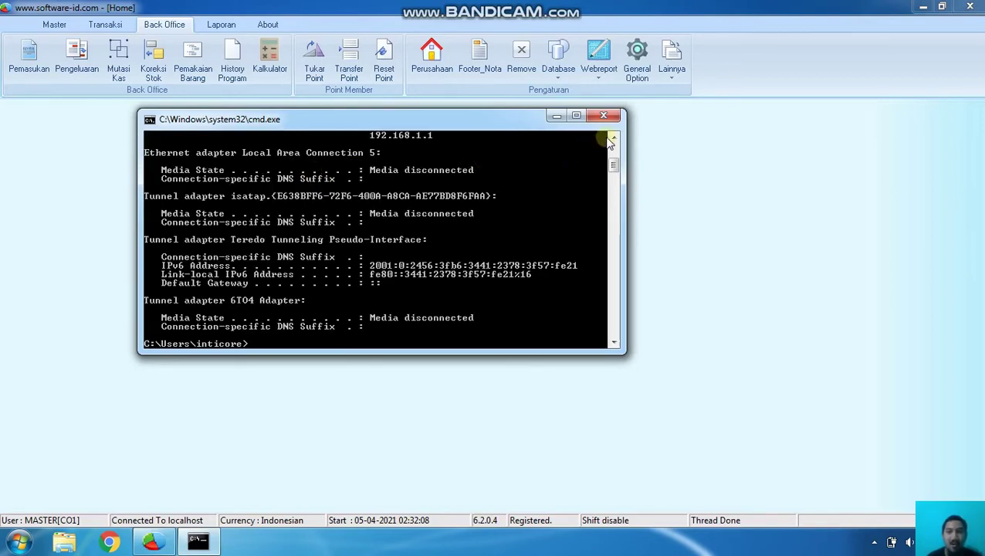
{"action": "scroll", "coordinate": [615, 141], "scroll_direction": "up", "scroll_amount": 3}
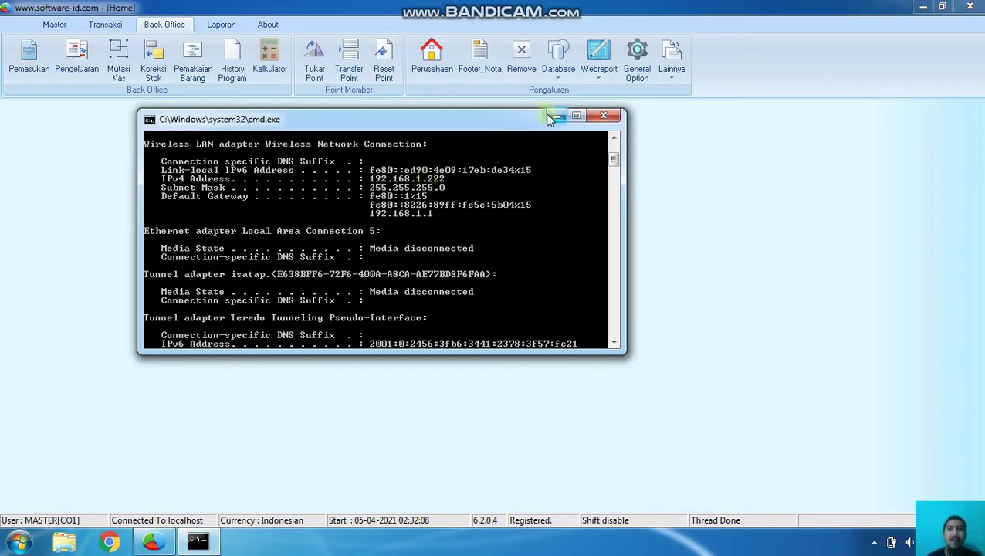
{"action": "left_click_drag", "start_coordinate": [527, 119], "coordinate": [519, 170]}
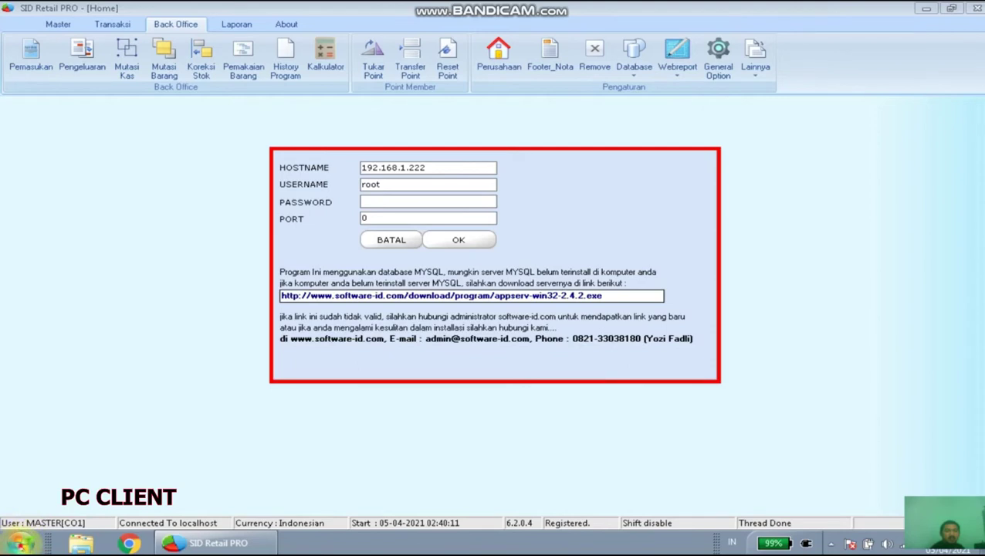
Run ipconfig in a Command Prompt on the client PC and check the wireless adapter's IPv4 address
{"action": "left_click", "coordinate": [18, 543]}
{"action": "left_click", "coordinate": [41, 507]}
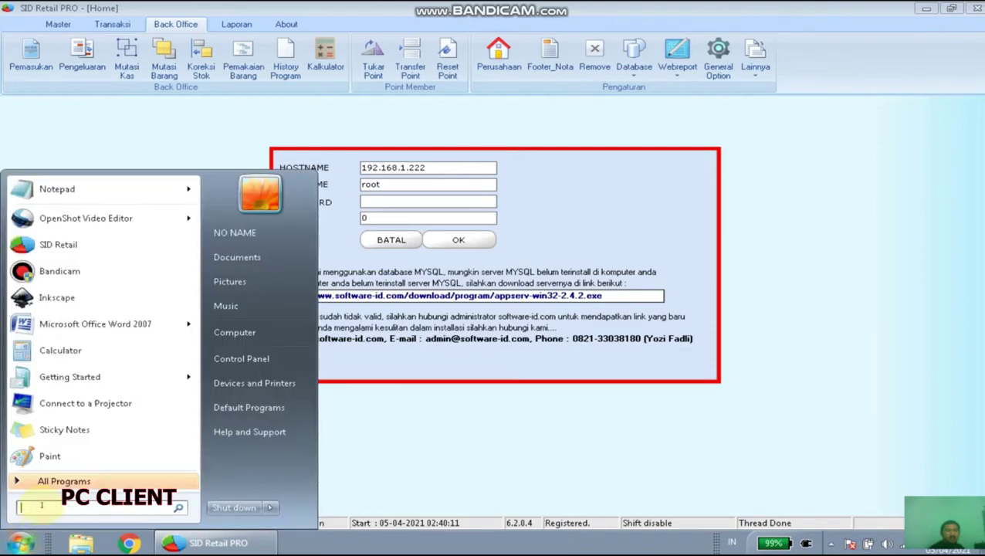
{"action": "type", "text": "cn"}
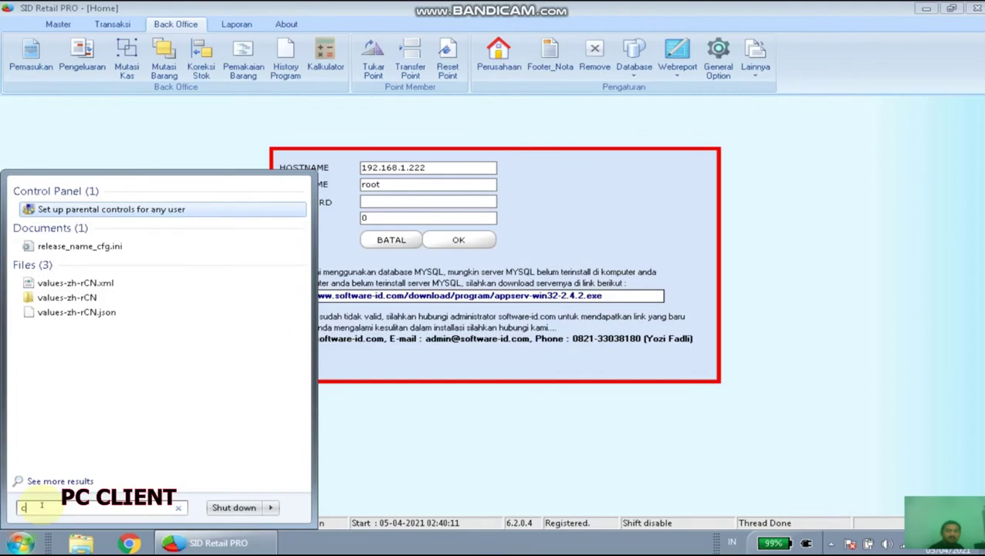
{"action": "key", "text": "BackSpace"}
{"action": "type", "text": "md"}
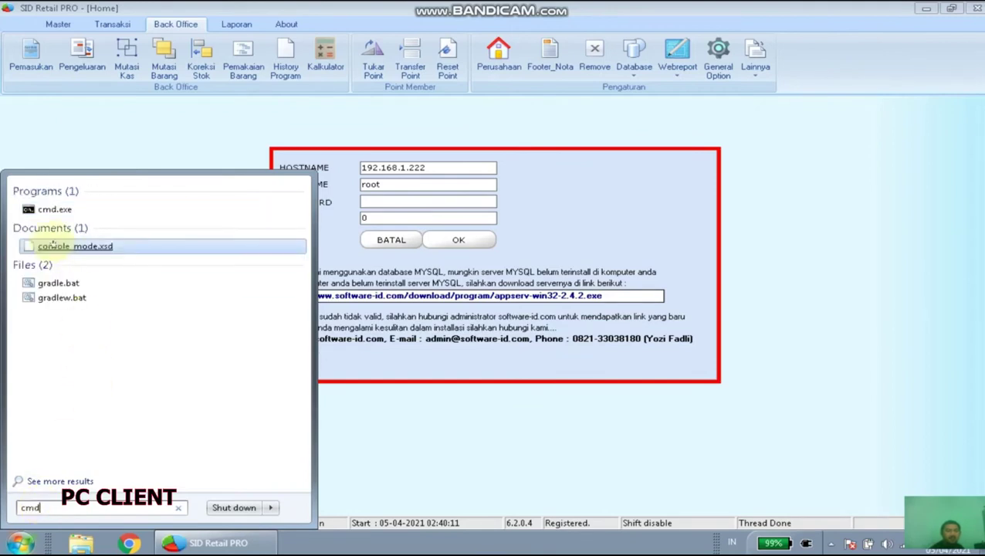
{"action": "left_click", "coordinate": [48, 210]}
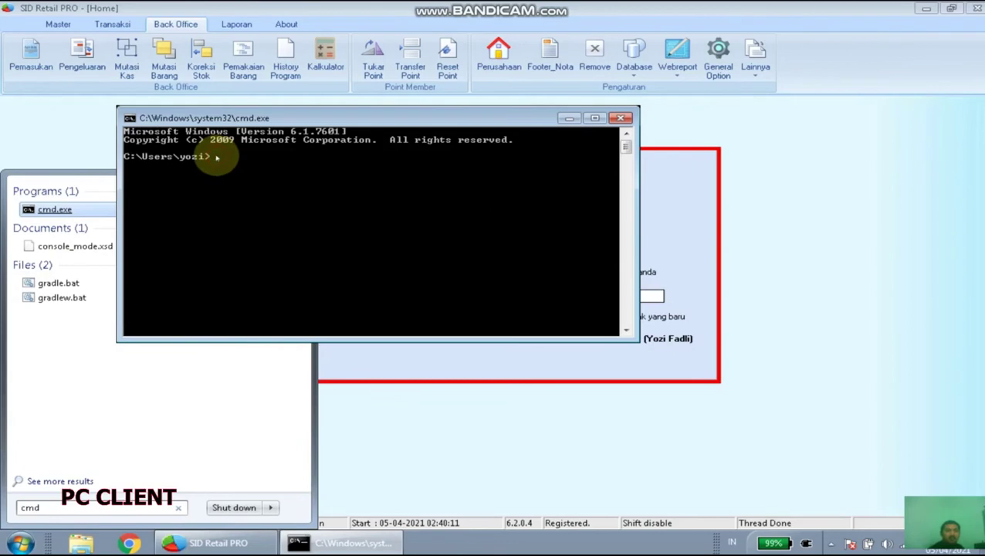
{"action": "type", "text": "ipconfig"}
{"action": "key", "text": "Return"}
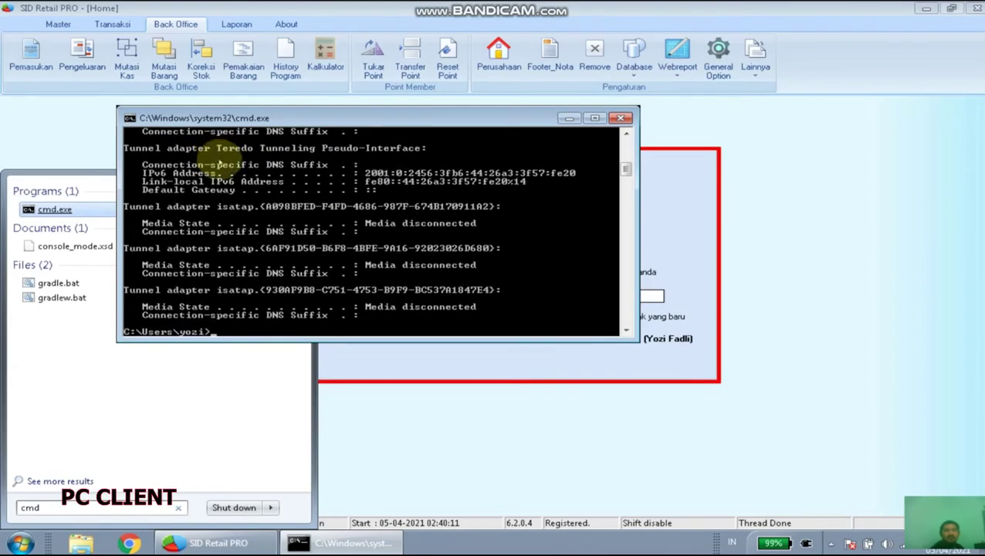
{"action": "left_click_drag", "start_coordinate": [626, 168], "coordinate": [626, 152]}
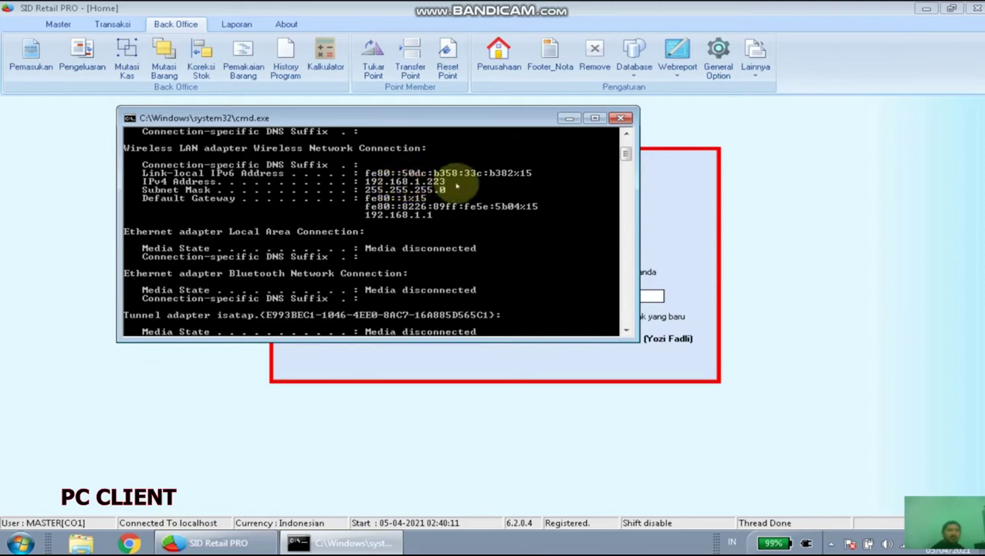
{"action": "left_click_drag", "start_coordinate": [457, 117], "coordinate": [554, 164]}
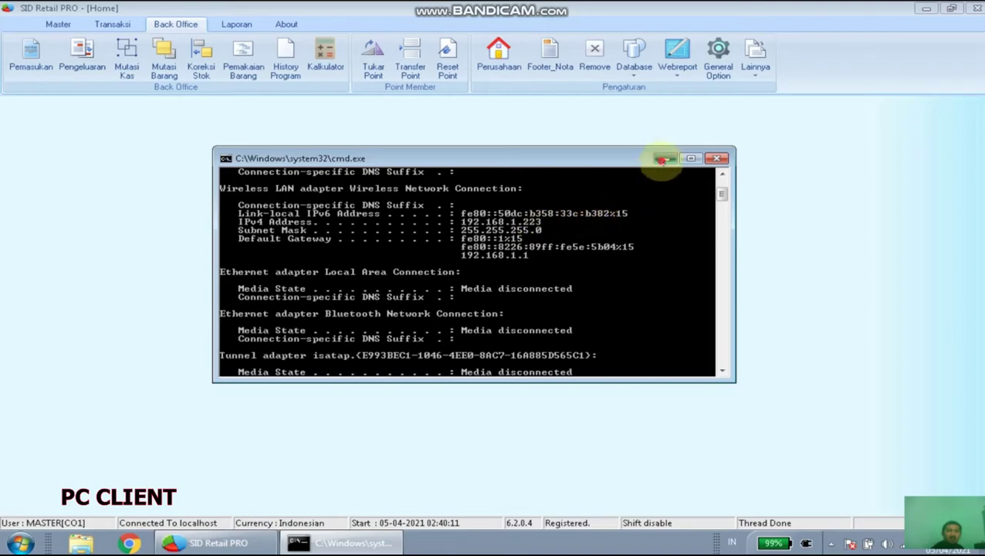
Minimize the Command Prompt and connect the client to the database server at hostname 192.168.1.222 with username root and port 0
{"action": "left_click", "coordinate": [663, 158]}
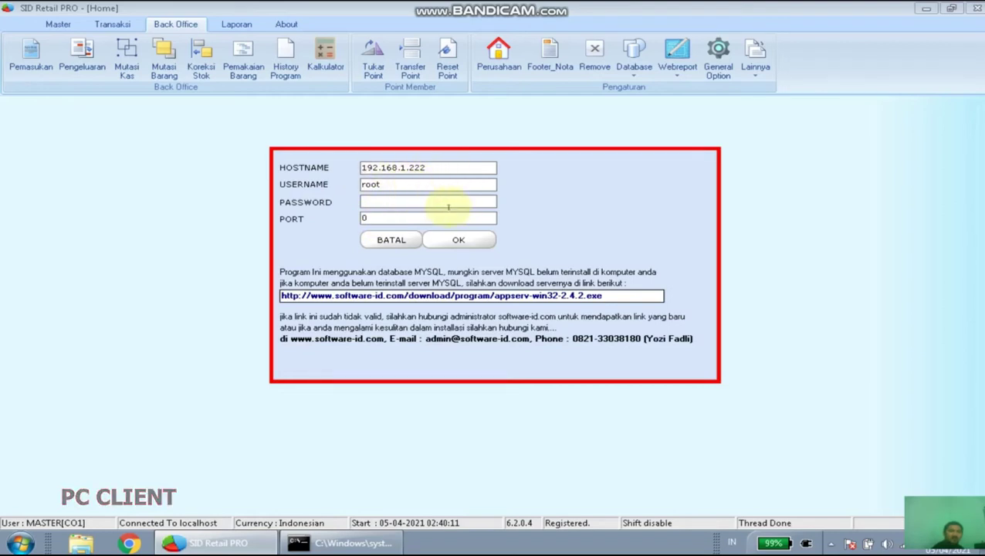
{"action": "left_click", "coordinate": [460, 239]}
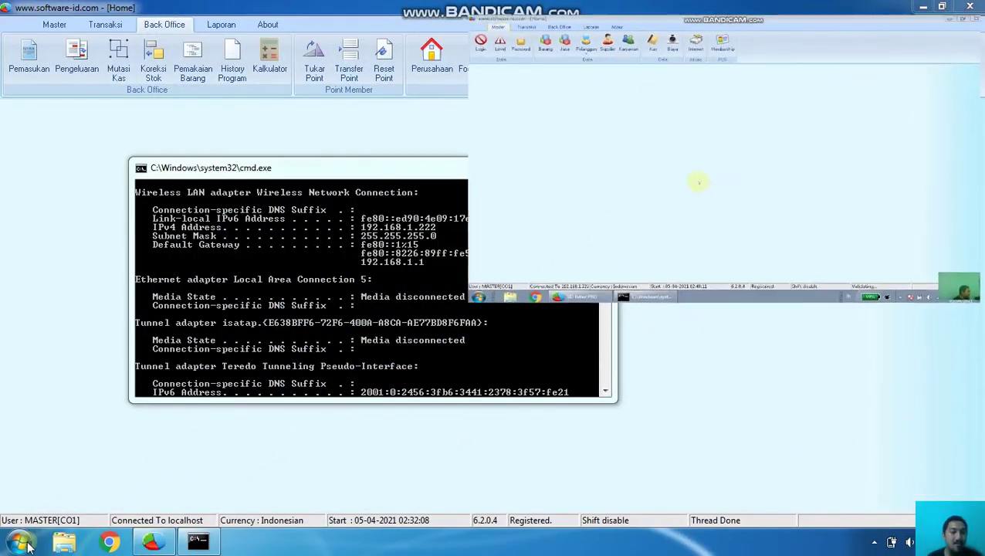
{"action": "left_click", "coordinate": [21, 543]}
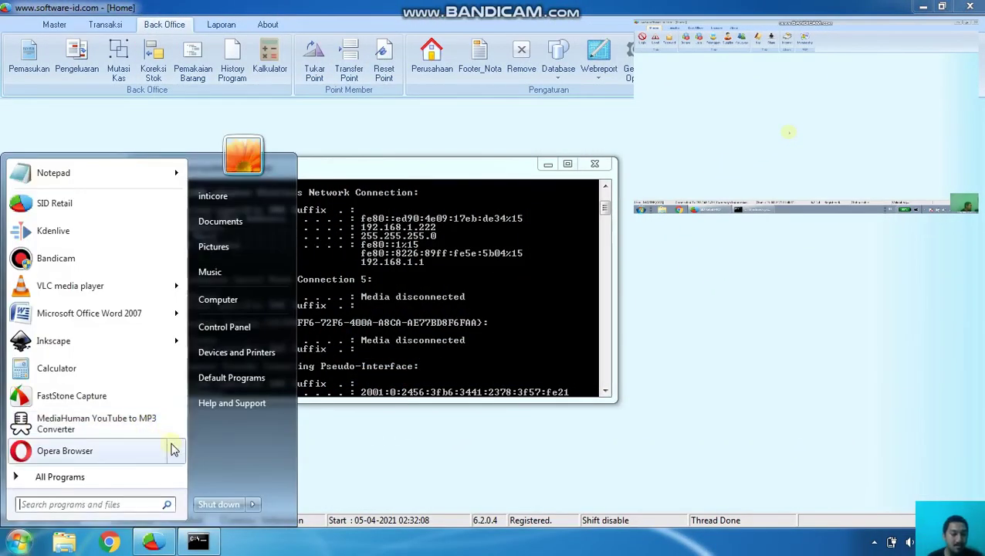
{"action": "mouse_move", "coordinate": [173, 450]}
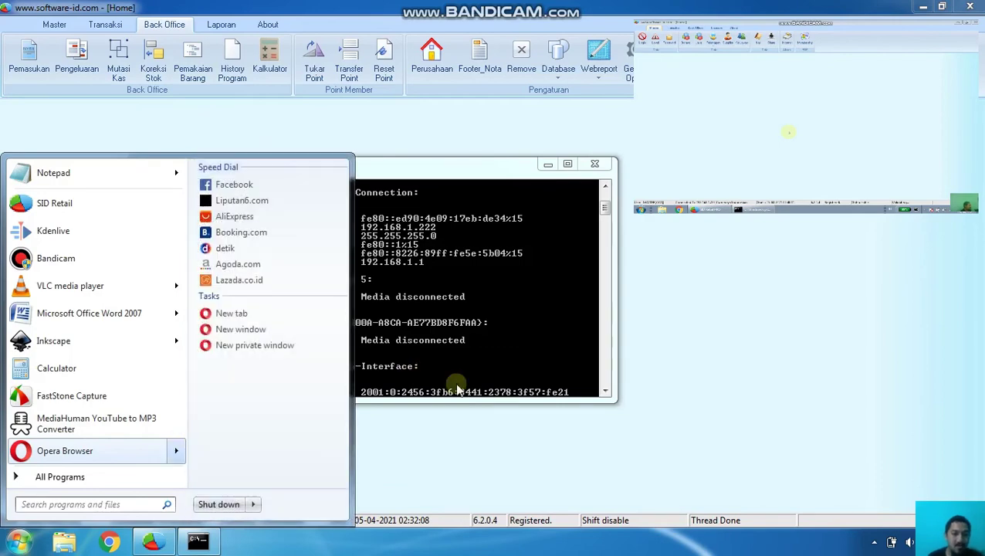
{"action": "left_click", "coordinate": [464, 455]}
Open the Windows Firewall on/off settings for each network type in the server PC's Control Panel
{"action": "left_click", "coordinate": [35, 538]}
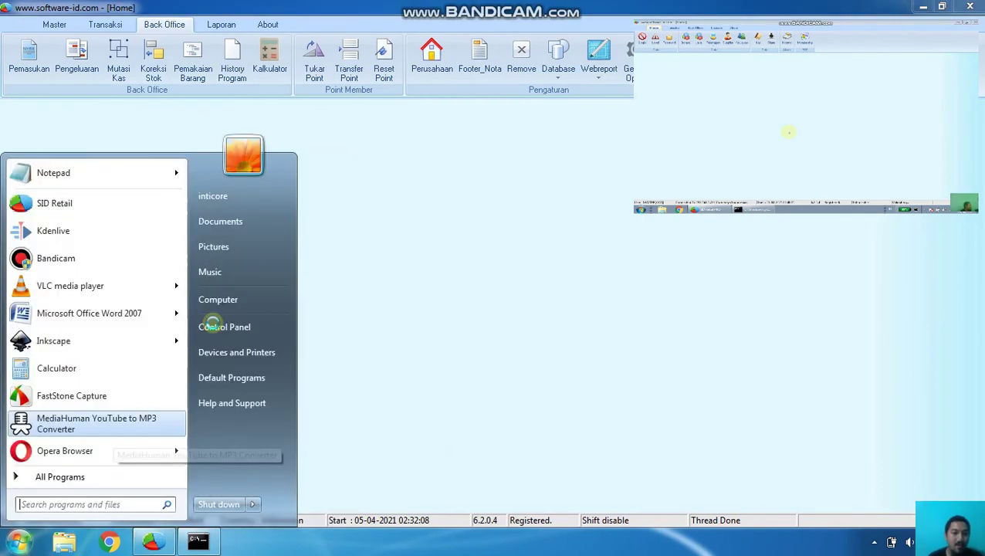
{"action": "left_click", "coordinate": [212, 324]}
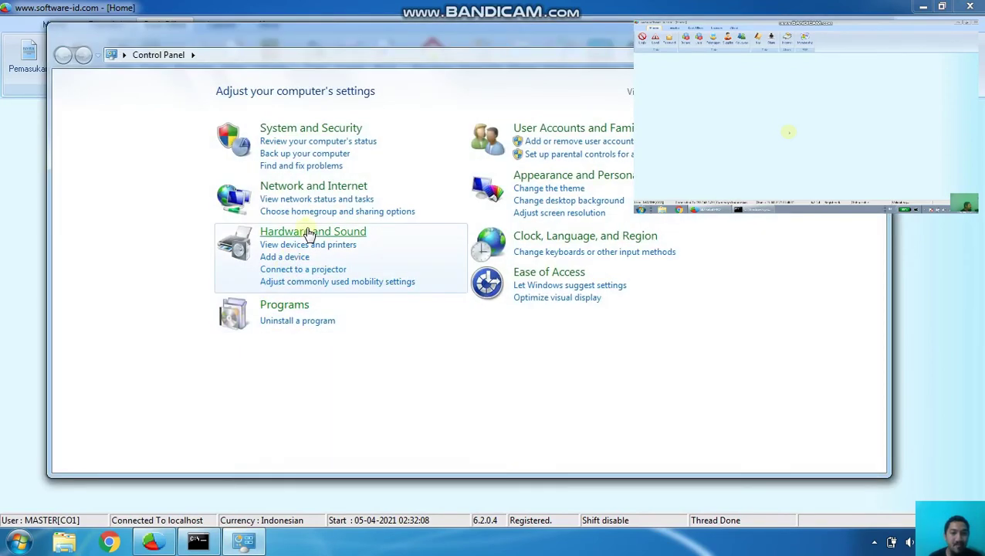
{"action": "left_click", "coordinate": [316, 199]}
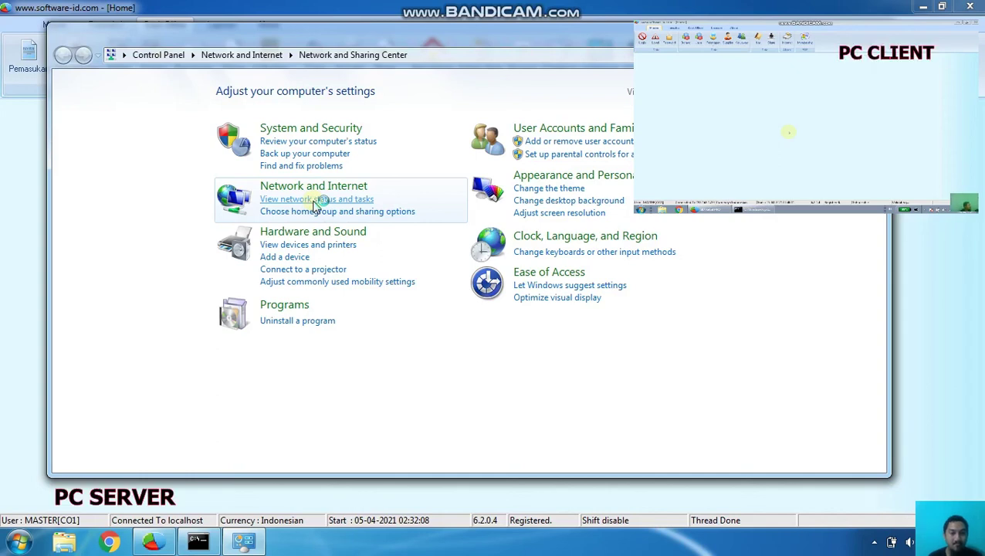
{"action": "left_click", "coordinate": [314, 200]}
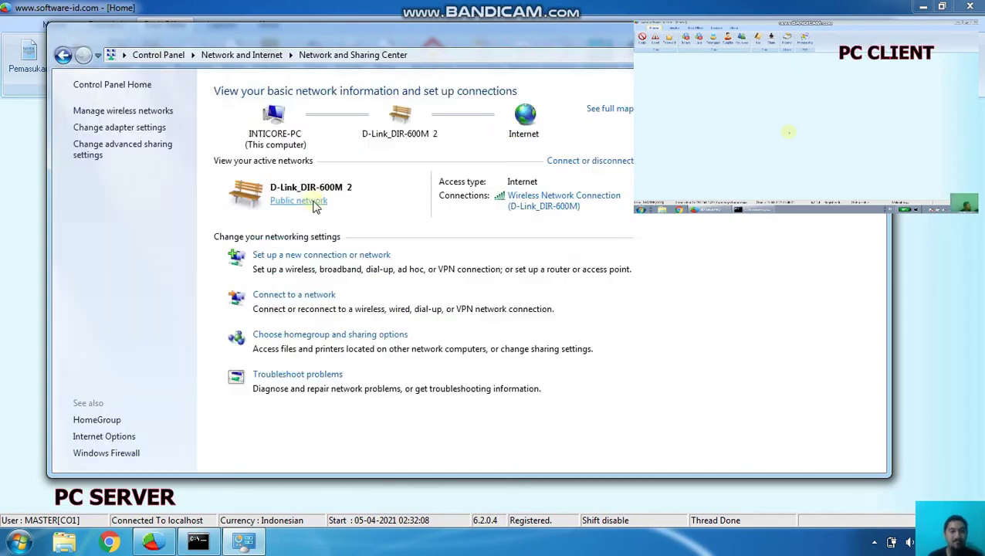
{"action": "left_click", "coordinate": [123, 456]}
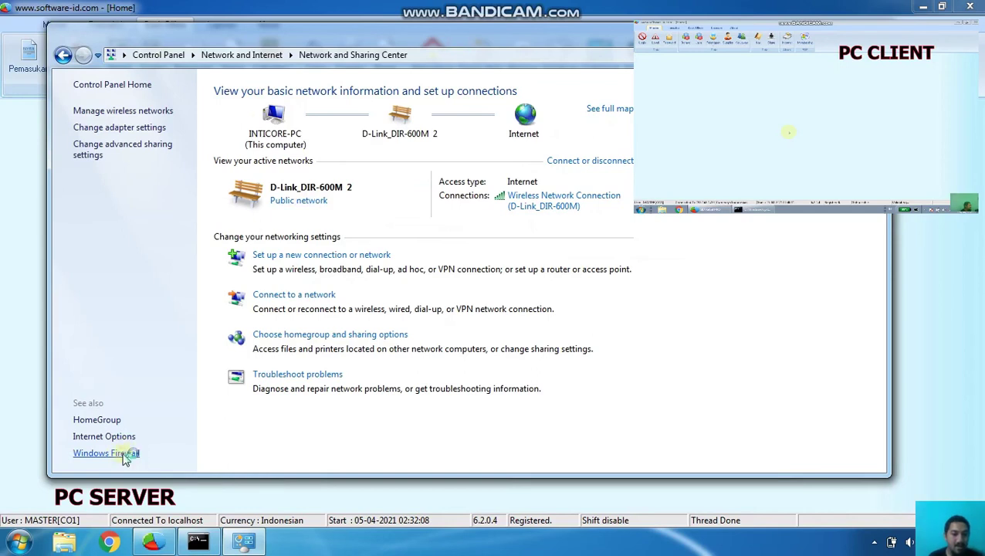
{"action": "left_click", "coordinate": [135, 159]}
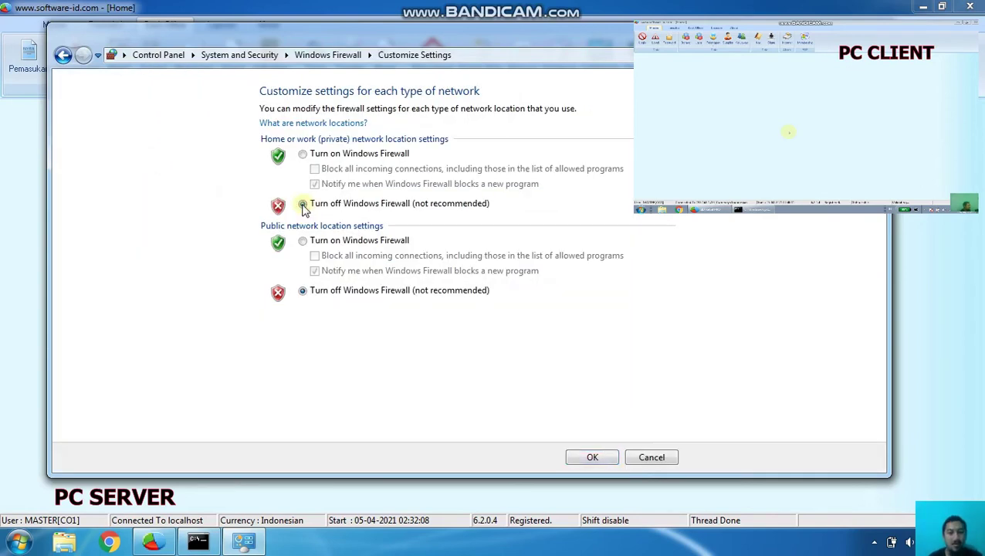
Save the firewall settings with Windows Firewall turned off for private and public network locations, and close the Control Panel window
{"action": "left_click", "coordinate": [302, 157]}
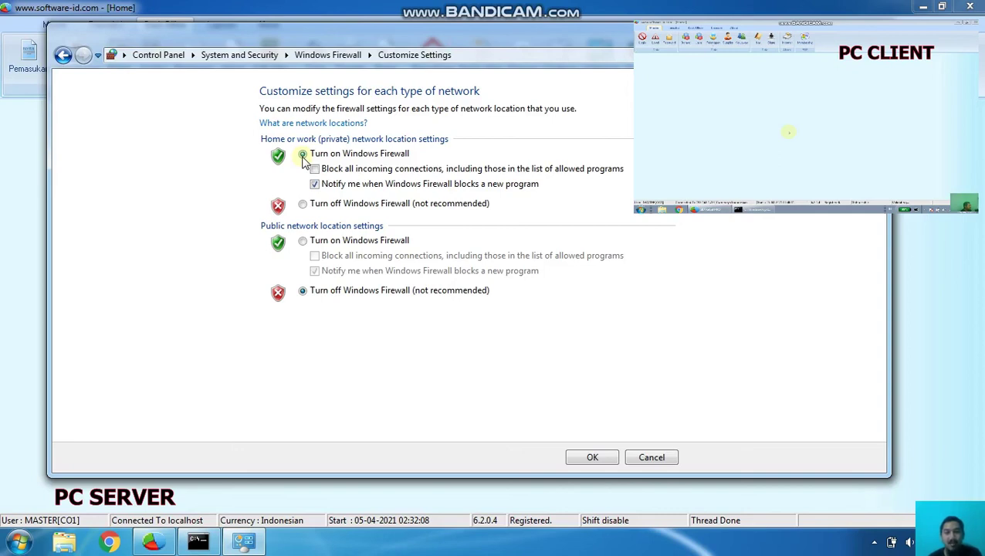
{"action": "left_click", "coordinate": [303, 206]}
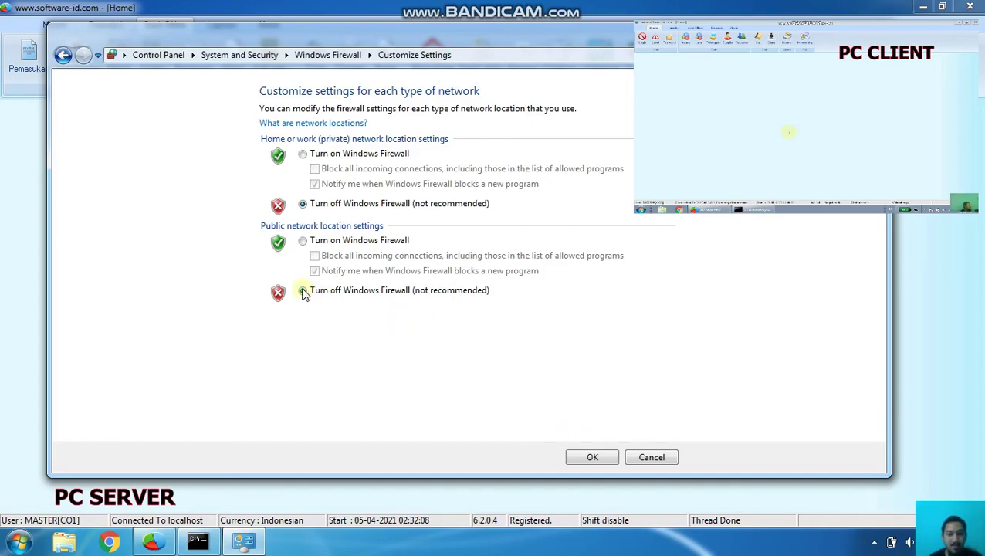
{"action": "left_click", "coordinate": [589, 457]}
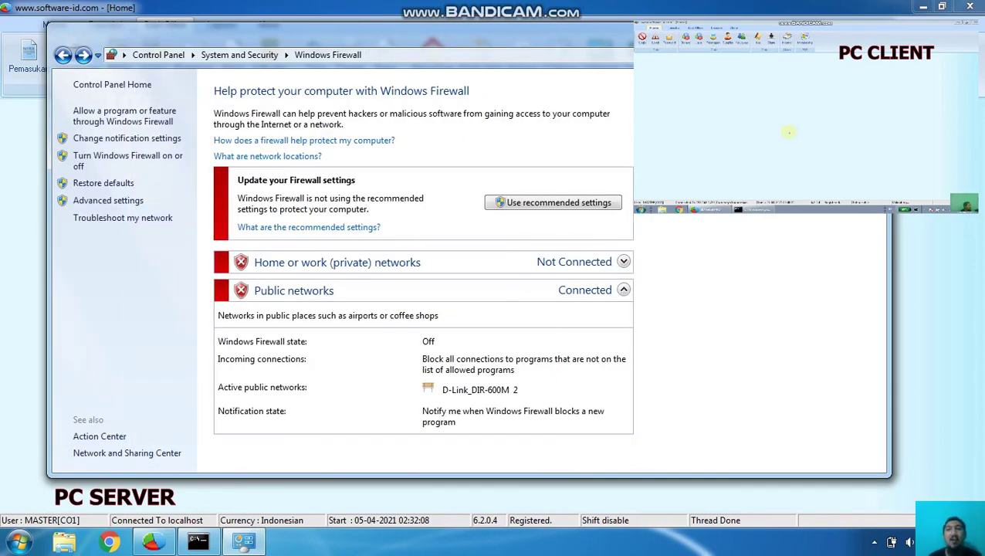
{"action": "key", "text": "alt+F4"}
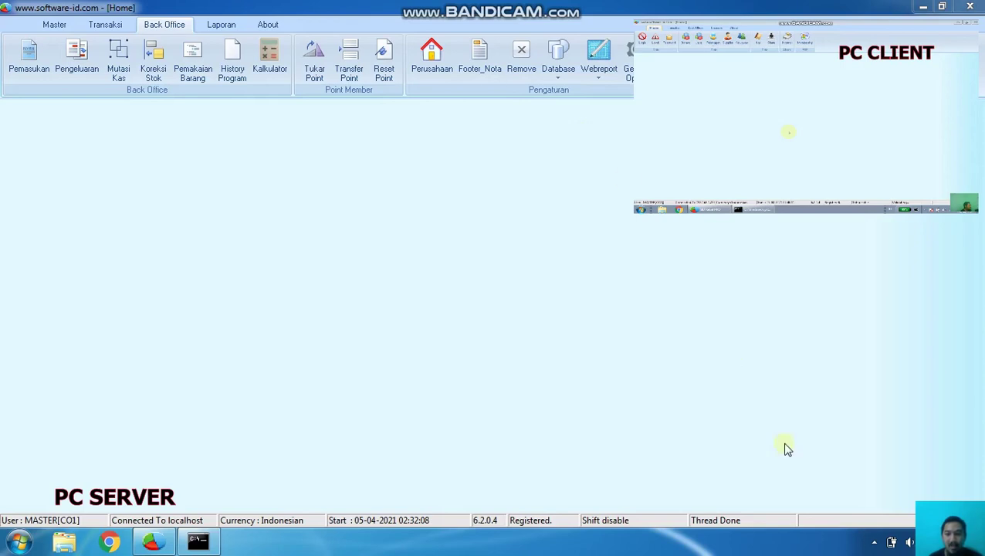
Open the IPv4 properties of the server's wireless connection and check the static IP address entered there
{"action": "left_click", "coordinate": [875, 543]}
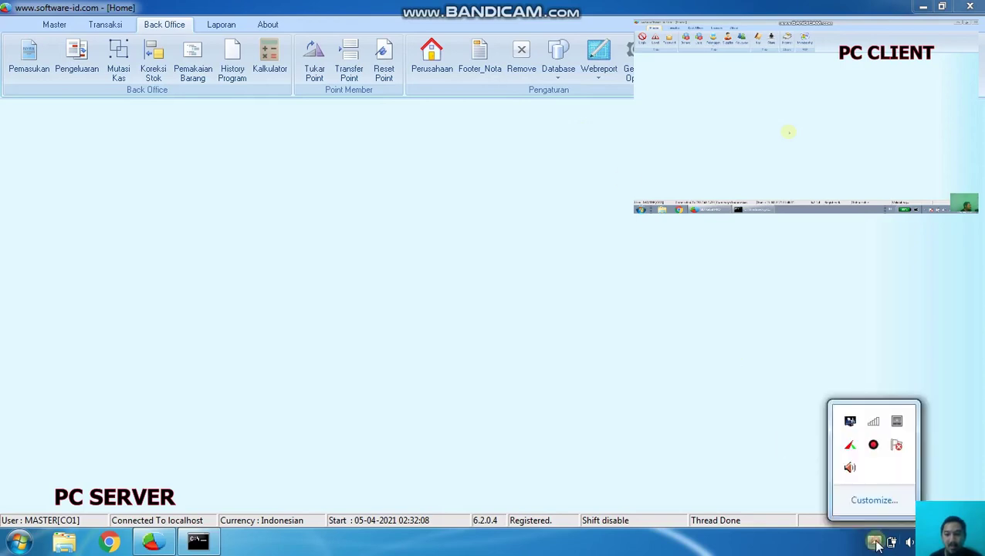
{"action": "left_click", "coordinate": [873, 421]}
{"action": "left_click", "coordinate": [830, 384]}
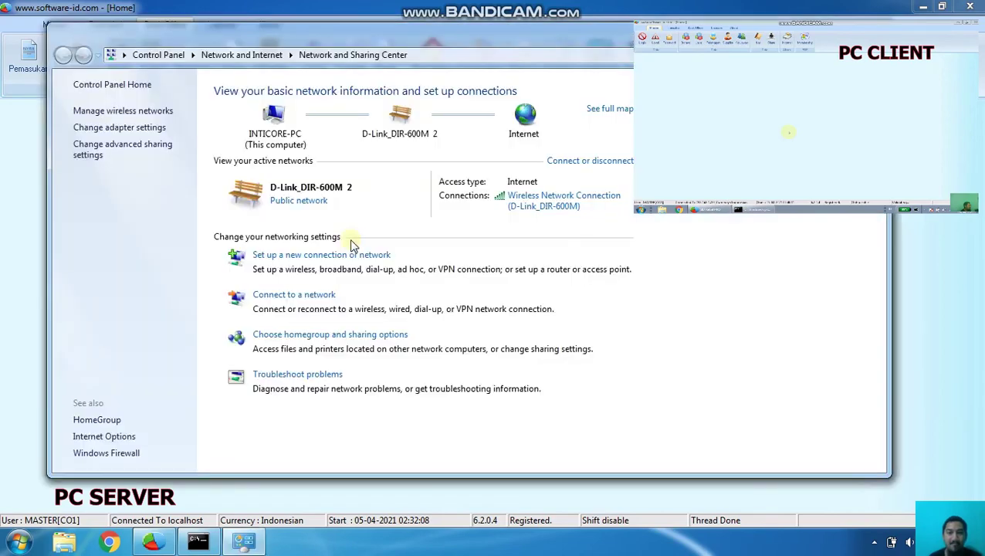
{"action": "left_click", "coordinate": [564, 195]}
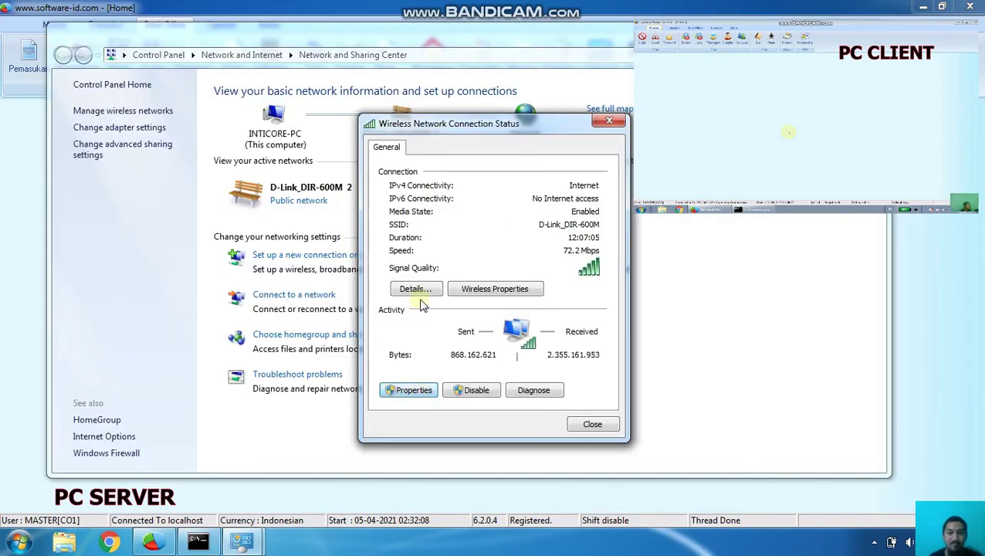
{"action": "key", "text": "Return"}
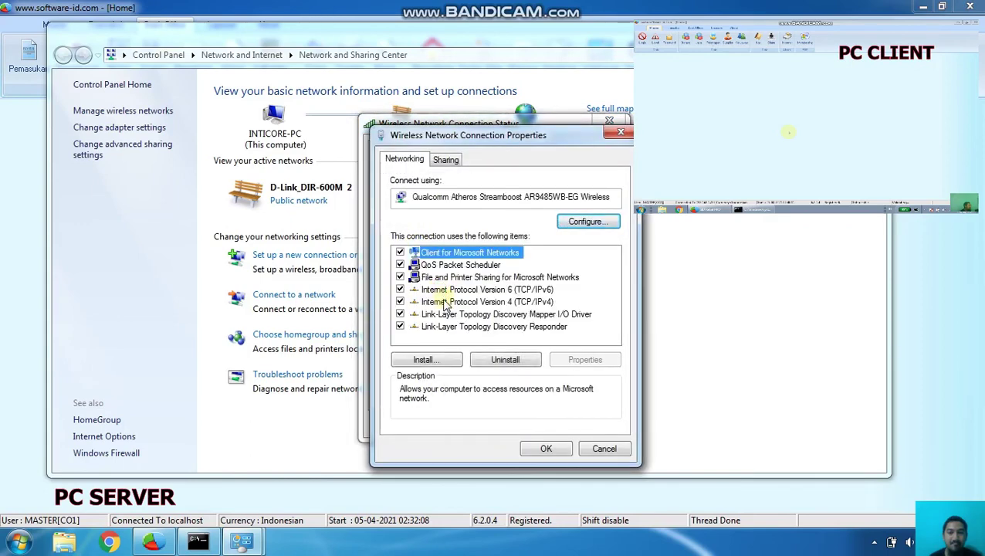
{"action": "double_click", "coordinate": [445, 302]}
{"action": "double_click", "coordinate": [627, 311]}
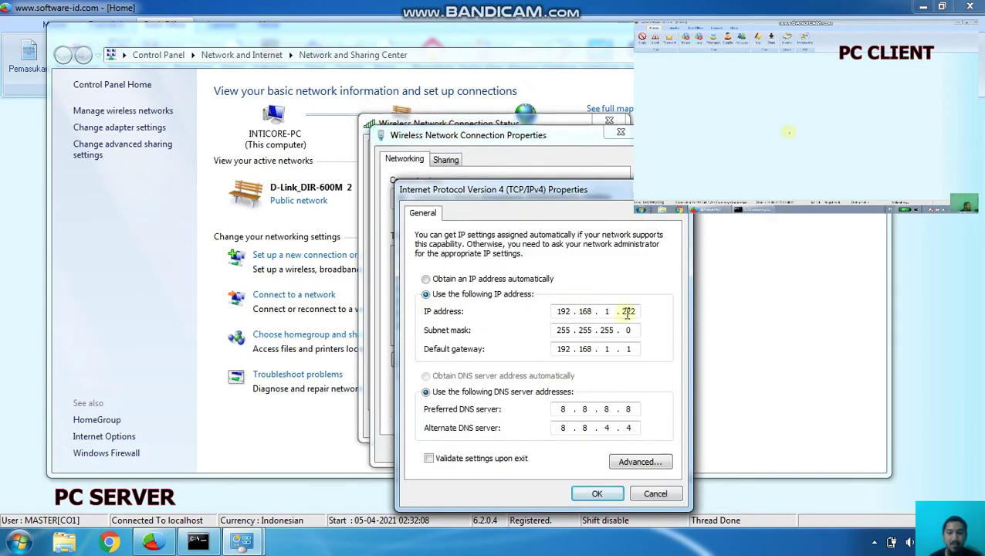
{"action": "left_click", "coordinate": [649, 314]}
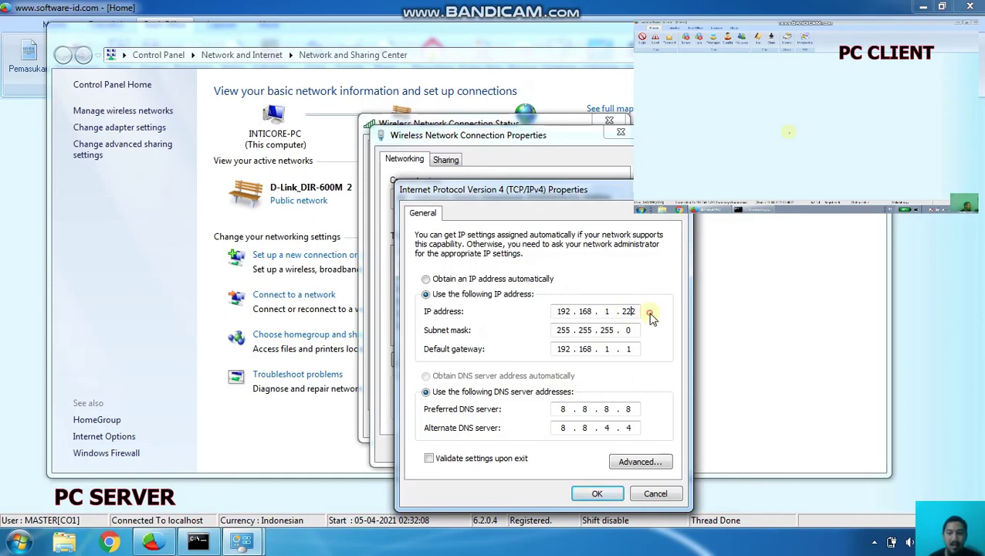